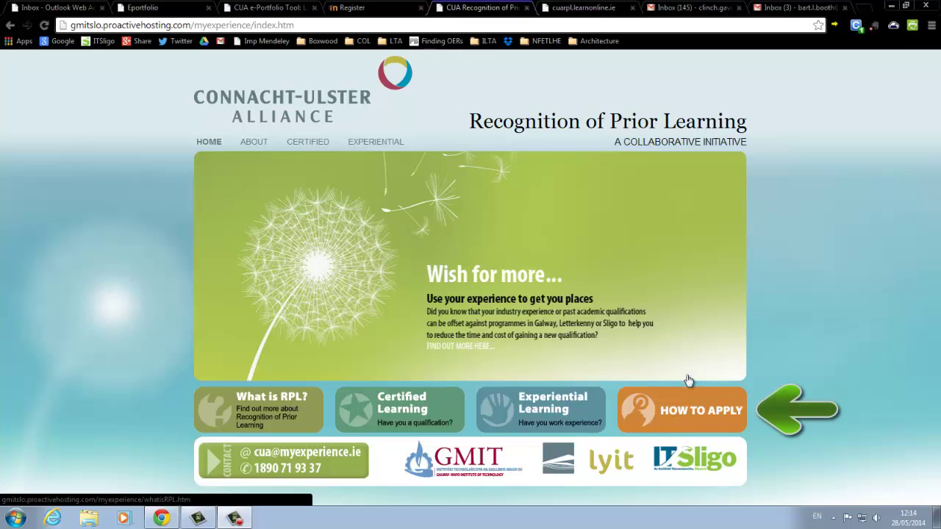
- Read the How to Apply page, then follow the link to the CUA ePortfolio registration
{"action": "left_click", "coordinate": [680, 416]}
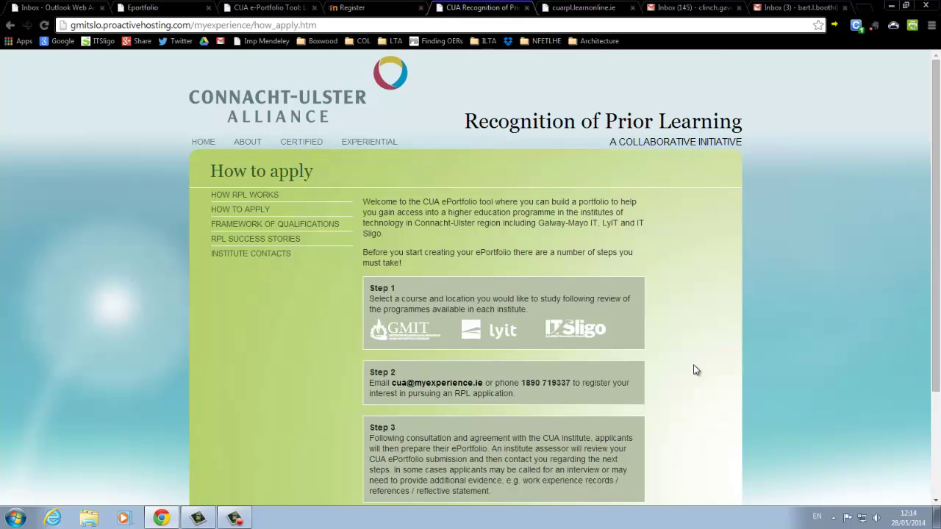
{"action": "scroll", "coordinate": [696, 370], "scroll_direction": "down", "scroll_amount": 1}
{"action": "scroll", "coordinate": [696, 370], "scroll_direction": "down", "scroll_amount": 1}
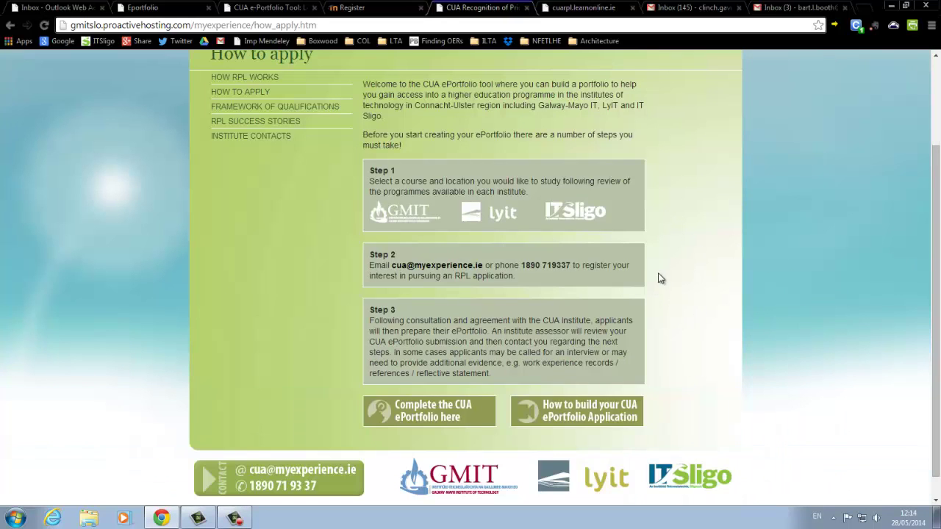
{"action": "scroll", "coordinate": [666, 275], "scroll_direction": "down", "scroll_amount": 1}
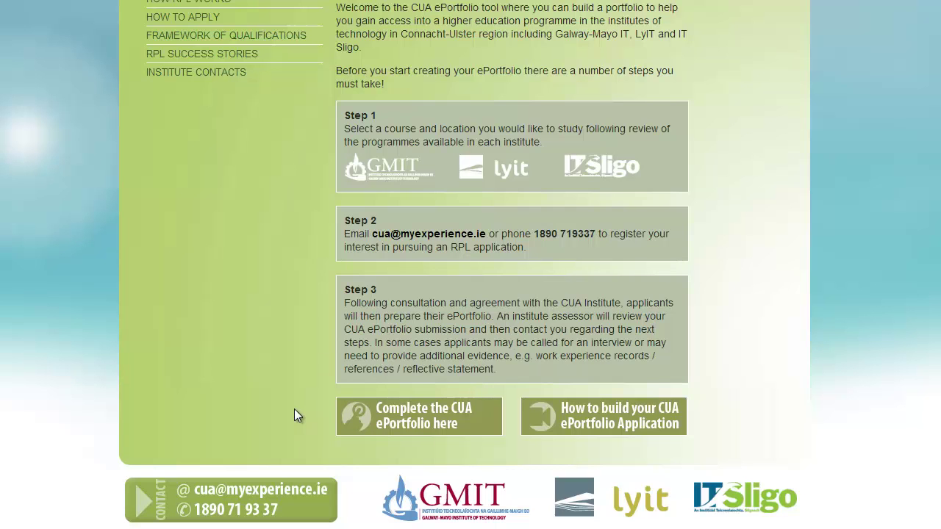
{"action": "left_click", "coordinate": [395, 416]}
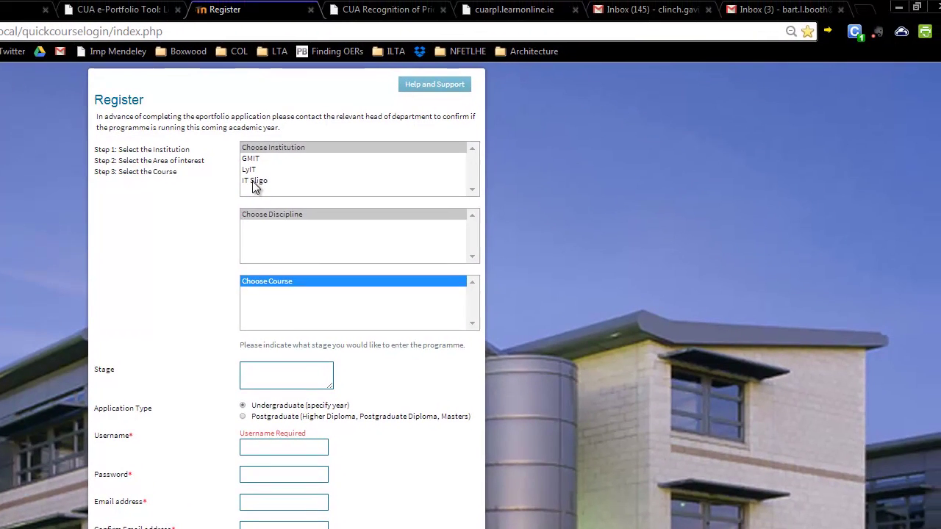
- Register for IT Sligo, Engineering, course PG Dip in Energy Management (add-on) L9
{"action": "left_click", "coordinate": [254, 181]}
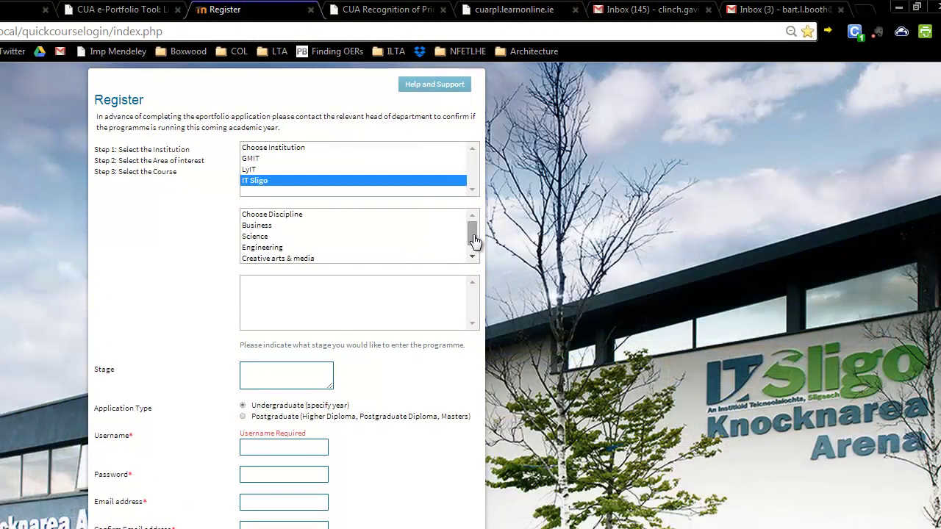
{"action": "left_click_drag", "start_coordinate": [473, 234], "coordinate": [472, 232]}
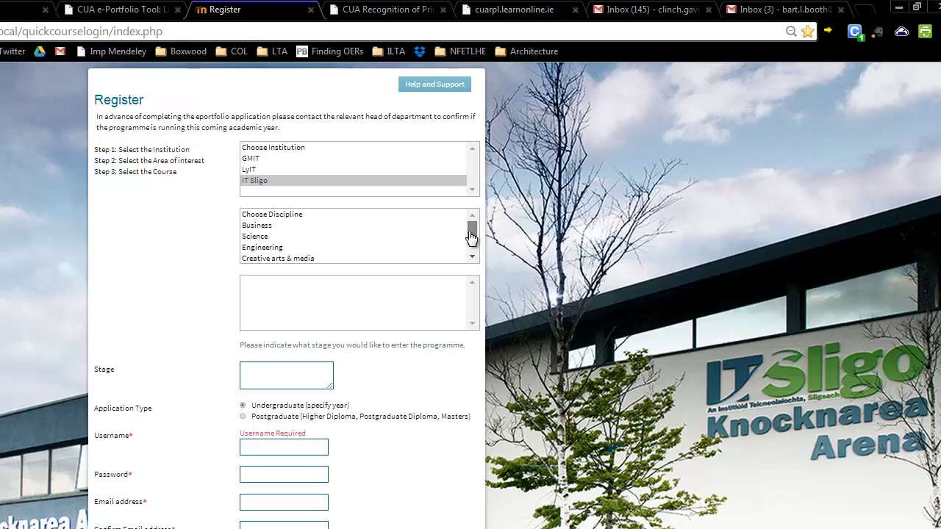
{"action": "left_click", "coordinate": [261, 250]}
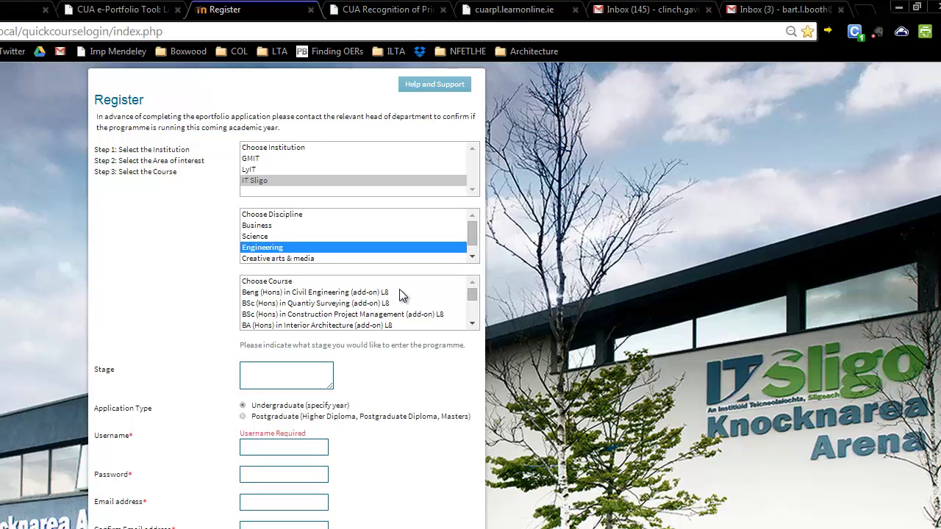
{"action": "left_click", "coordinate": [473, 324]}
{"action": "left_click", "coordinate": [473, 325]}
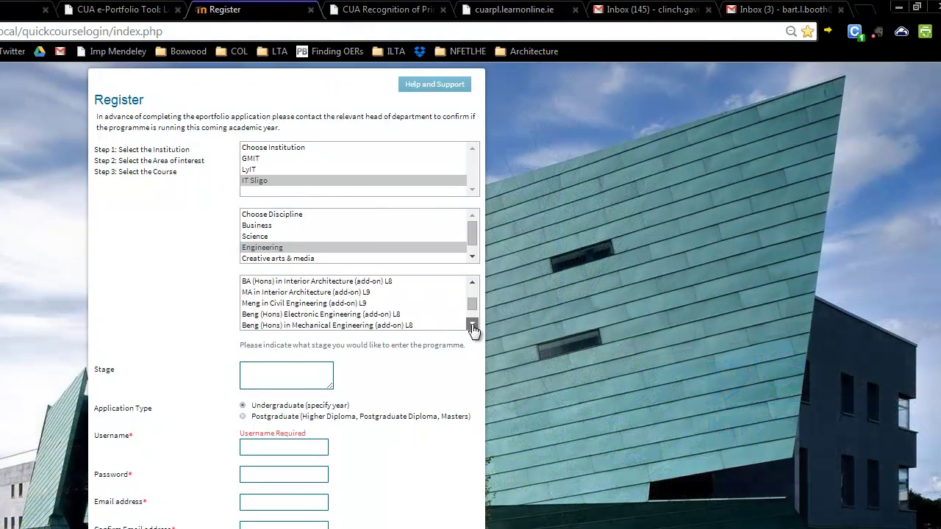
{"action": "left_click", "coordinate": [473, 324]}
{"action": "left_click", "coordinate": [473, 324]}
{"action": "left_click", "coordinate": [473, 324]}
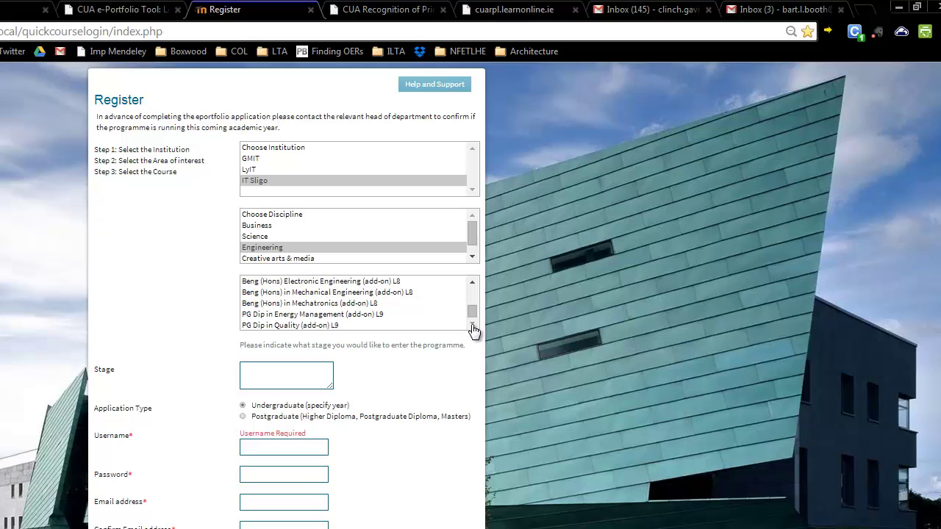
{"action": "left_click", "coordinate": [300, 316]}
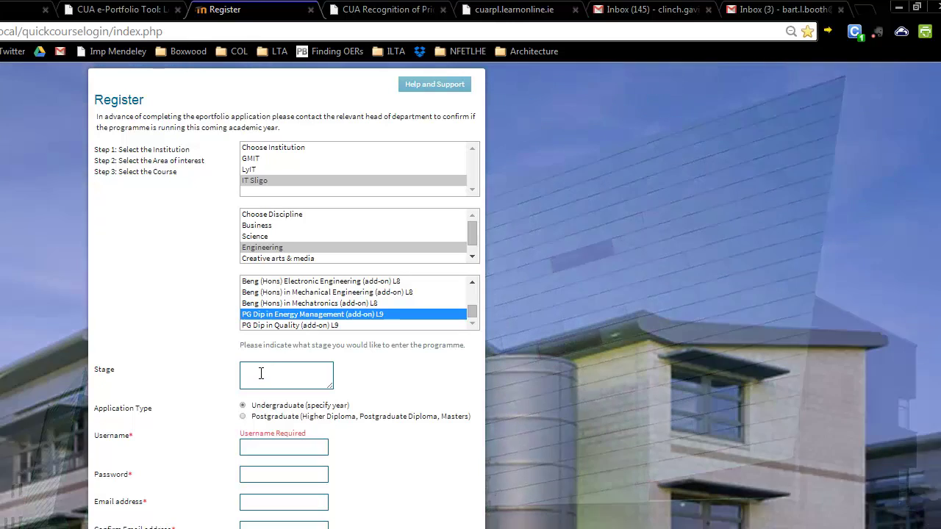
{"action": "left_click", "coordinate": [262, 374]}
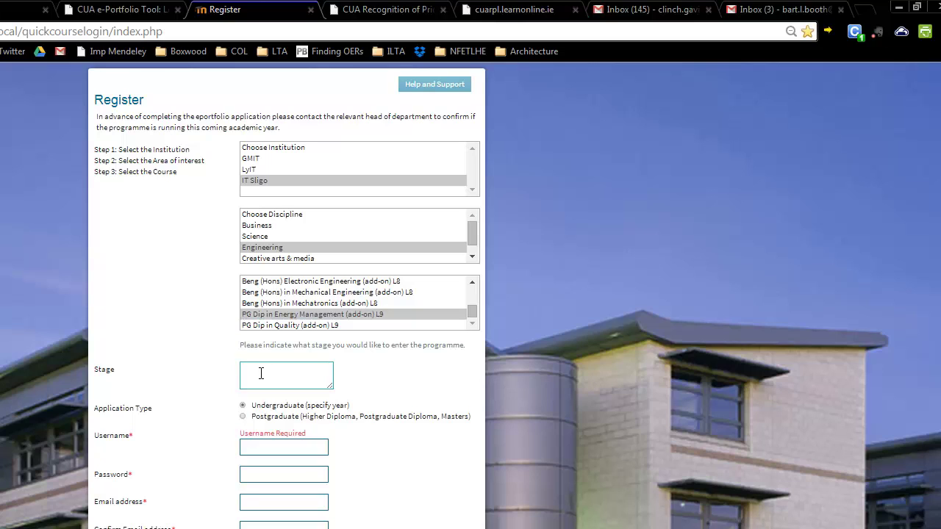
- Enter stage 4, mark the application Postgraduate, and fill in username, password and email
{"action": "type", "text": "4"}
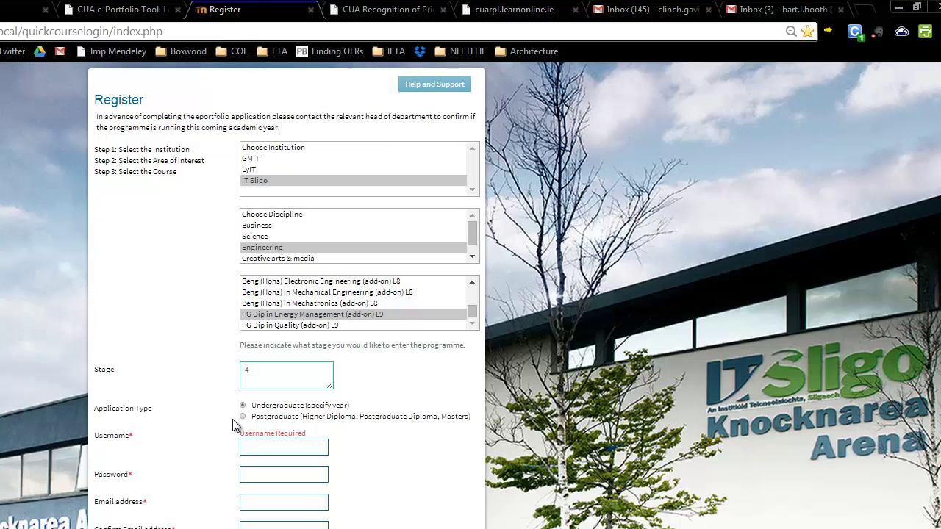
{"action": "left_click", "coordinate": [243, 416]}
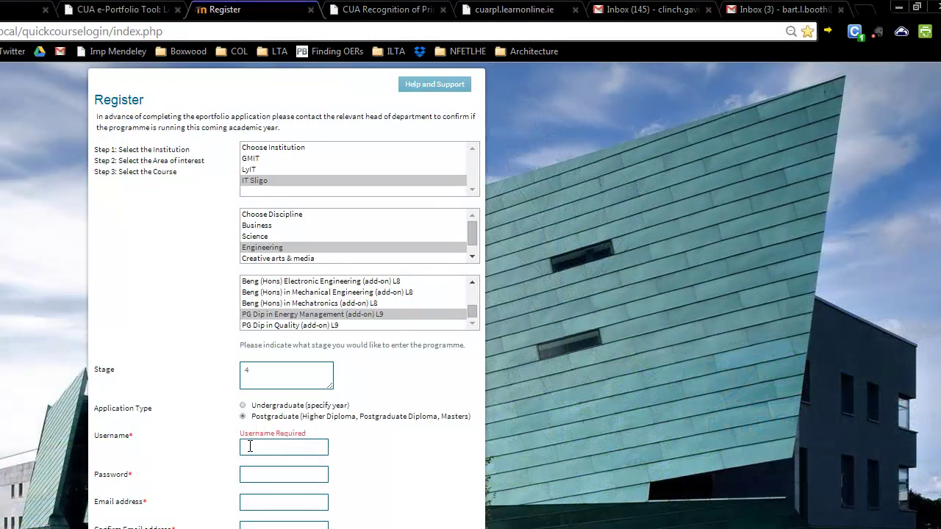
{"action": "left_click", "coordinate": [250, 447]}
{"action": "left_click", "coordinate": [259, 477]}
{"action": "left_click", "coordinate": [256, 503]}
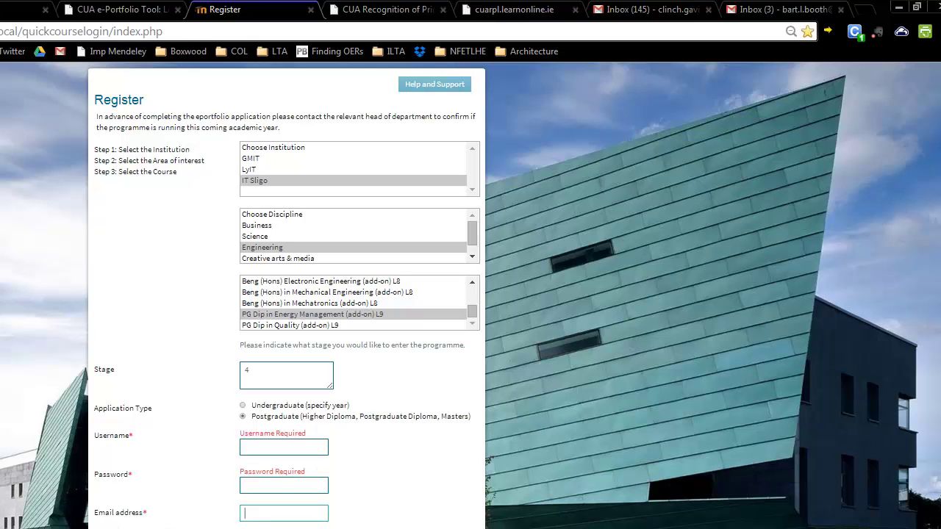
{"action": "key", "text": "Tab"}
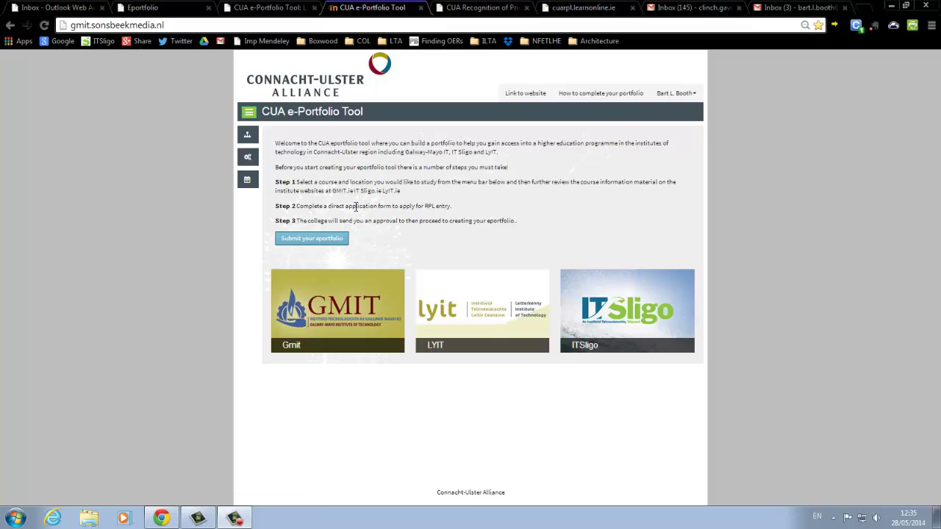
- Open the ePortfolio forms and scroll down the empty Your Profile tab
{"action": "left_click", "coordinate": [310, 241]}
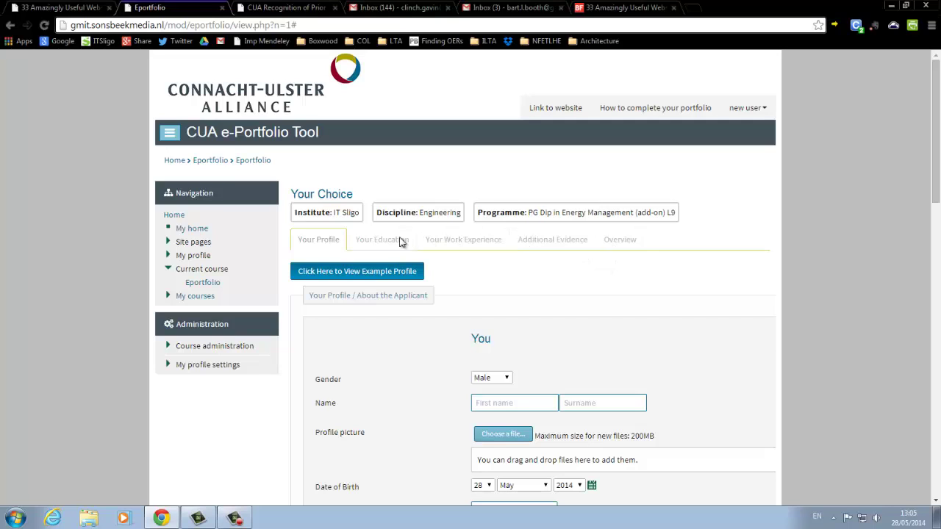
{"action": "scroll", "coordinate": [398, 185], "scroll_direction": "down", "scroll_amount": 3}
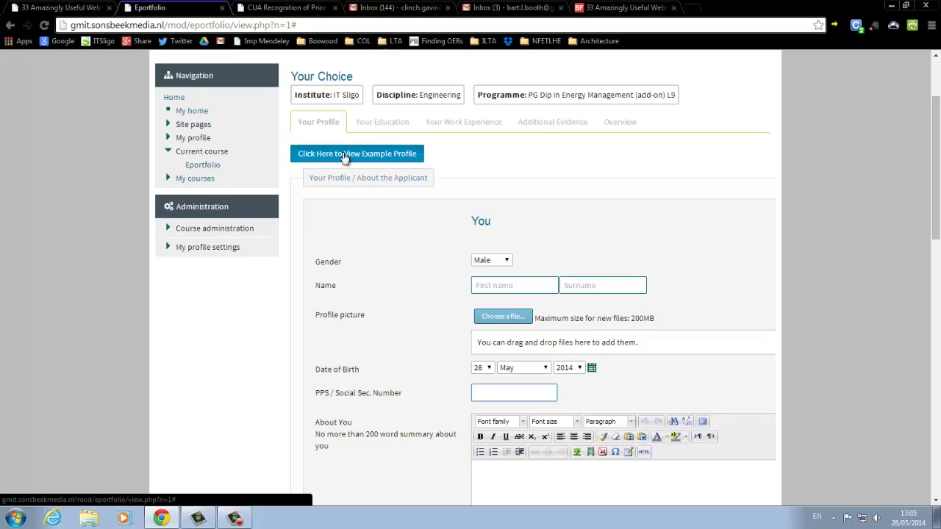
{"action": "left_click", "coordinate": [344, 156]}
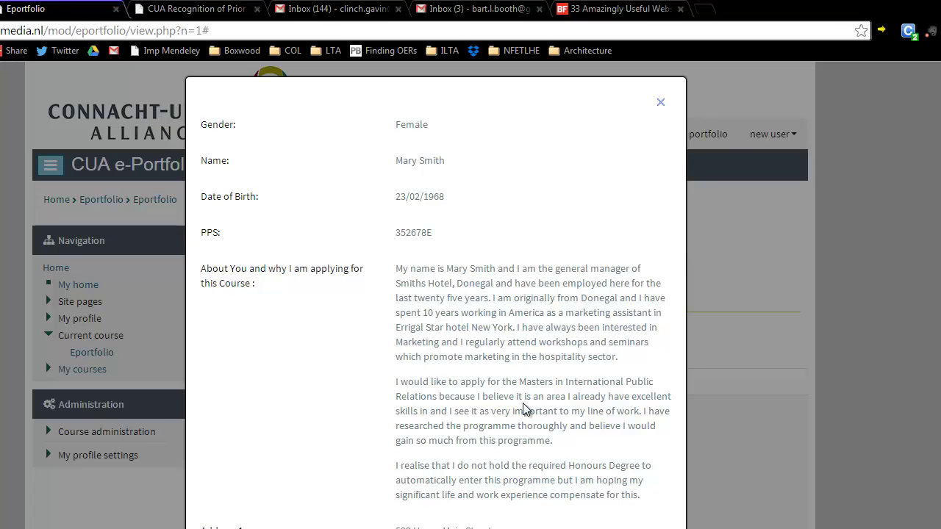
{"action": "scroll", "coordinate": [523, 406], "scroll_direction": "down", "scroll_amount": 5}
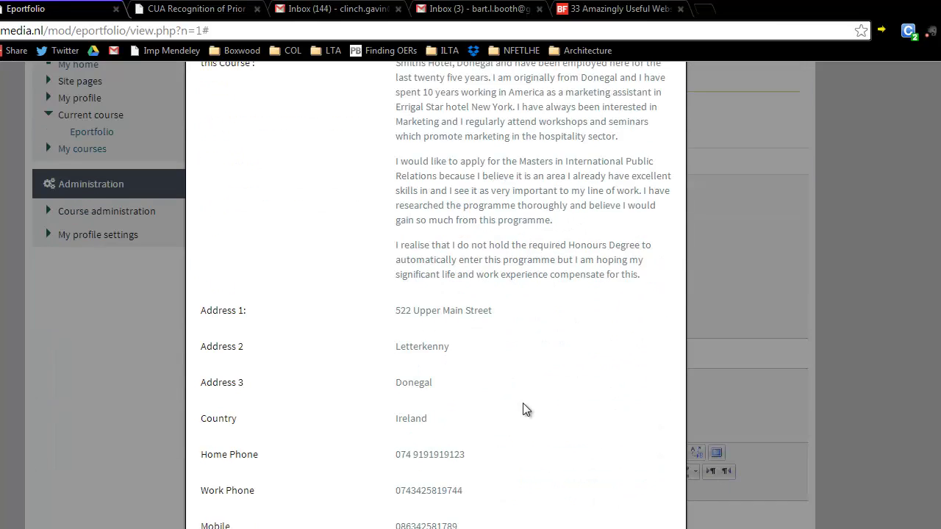
{"action": "scroll", "coordinate": [525, 409], "scroll_direction": "up", "scroll_amount": 3}
{"action": "scroll", "coordinate": [527, 409], "scroll_direction": "up", "scroll_amount": 4}
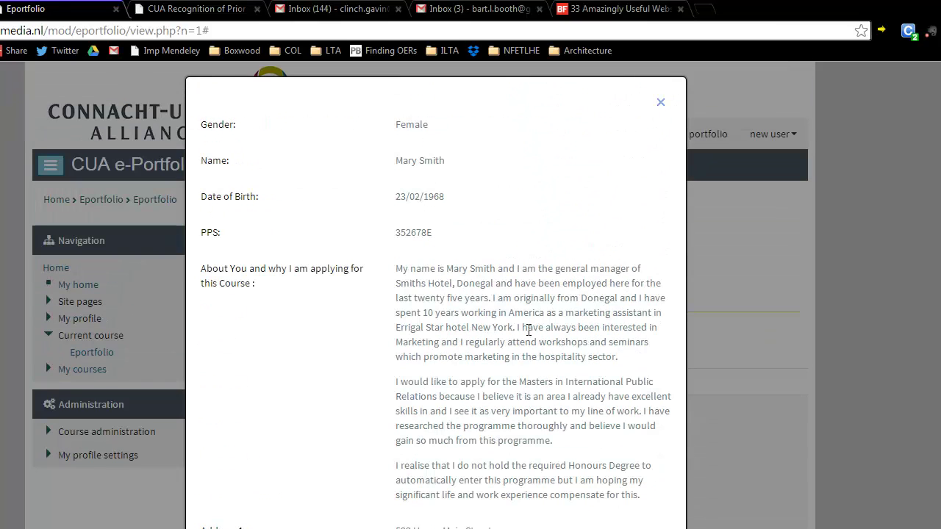
{"action": "left_click", "coordinate": [661, 104]}
{"action": "scroll", "coordinate": [428, 352], "scroll_direction": "down", "scroll_amount": 2}
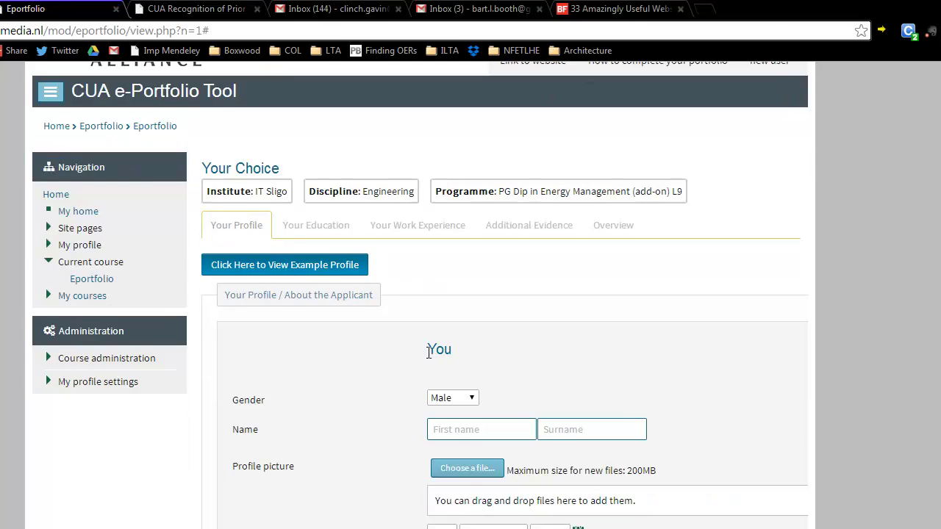
- Enter the applicant's first name and surname on the profile form
{"action": "scroll", "coordinate": [473, 248], "scroll_direction": "down", "scroll_amount": 1}
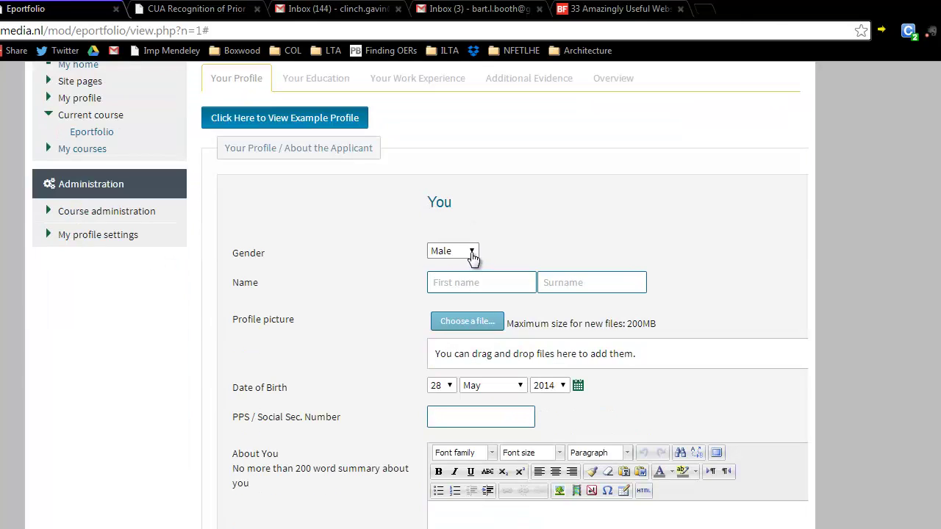
{"action": "left_click", "coordinate": [475, 285]}
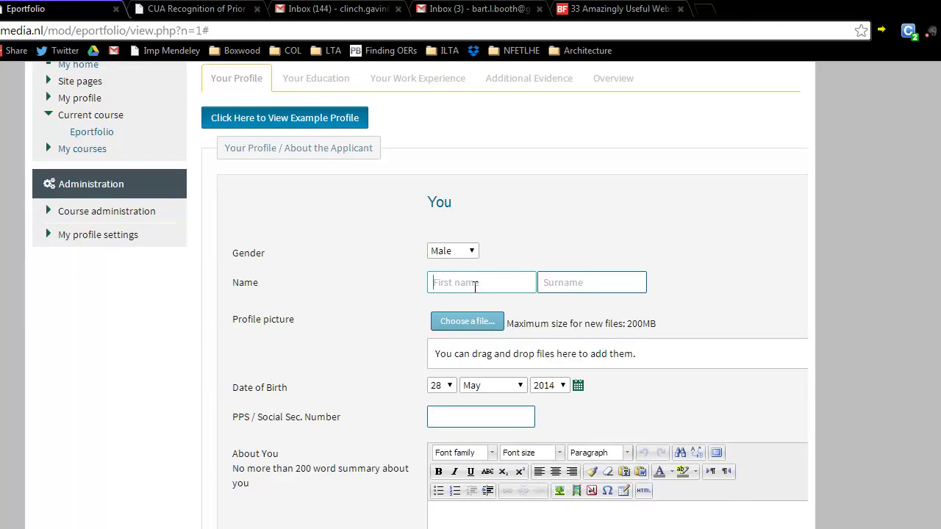
{"action": "type", "text": "TR"}
{"action": "left_click", "coordinate": [564, 282]}
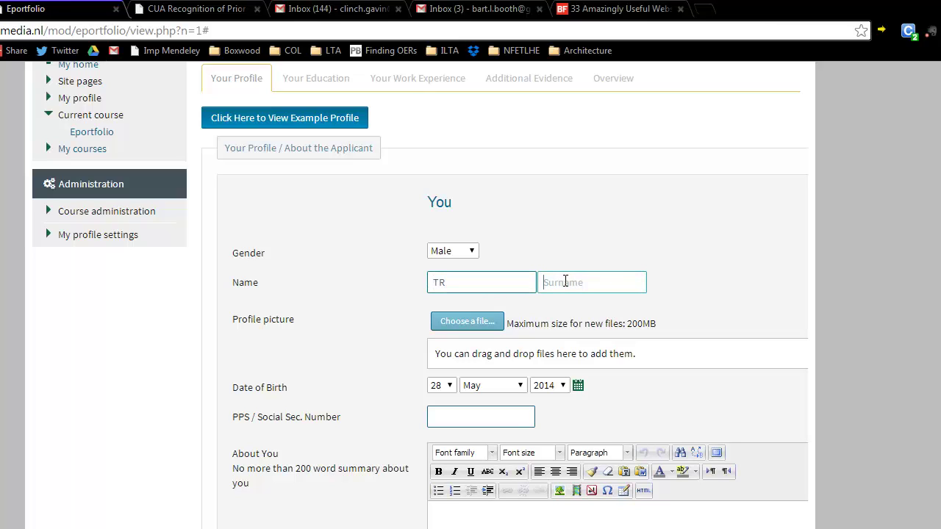
{"action": "type", "text": "red"}
{"action": "scroll", "coordinate": [355, 308], "scroll_direction": "down", "scroll_amount": 1}
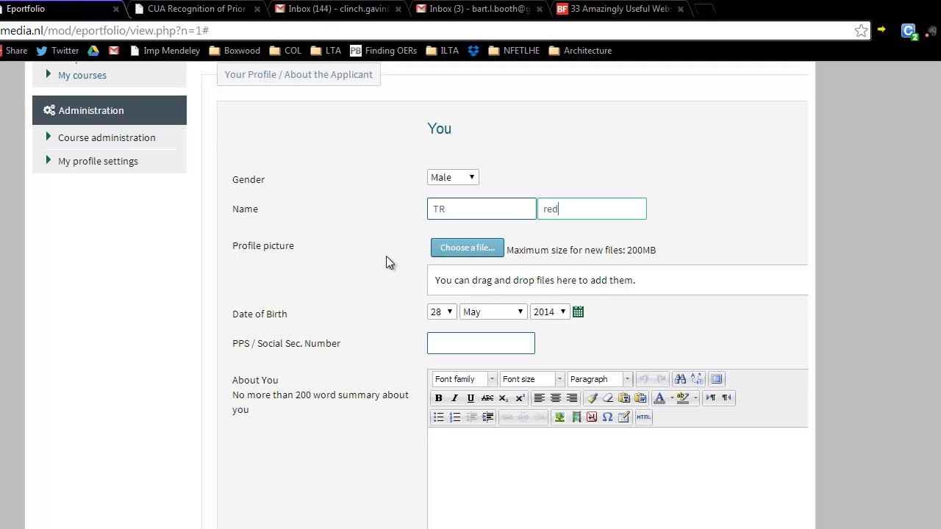
{"action": "scroll", "coordinate": [386, 258], "scroll_direction": "down", "scroll_amount": 1}
- Set the date of birth to 13 February 1979
{"action": "left_click", "coordinate": [445, 240]}
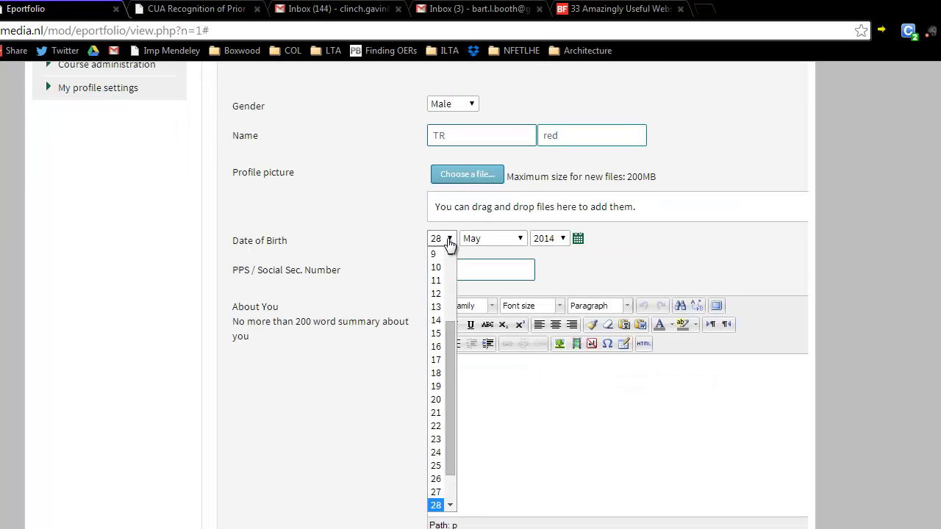
{"action": "left_click", "coordinate": [439, 306]}
{"action": "left_click", "coordinate": [497, 245]}
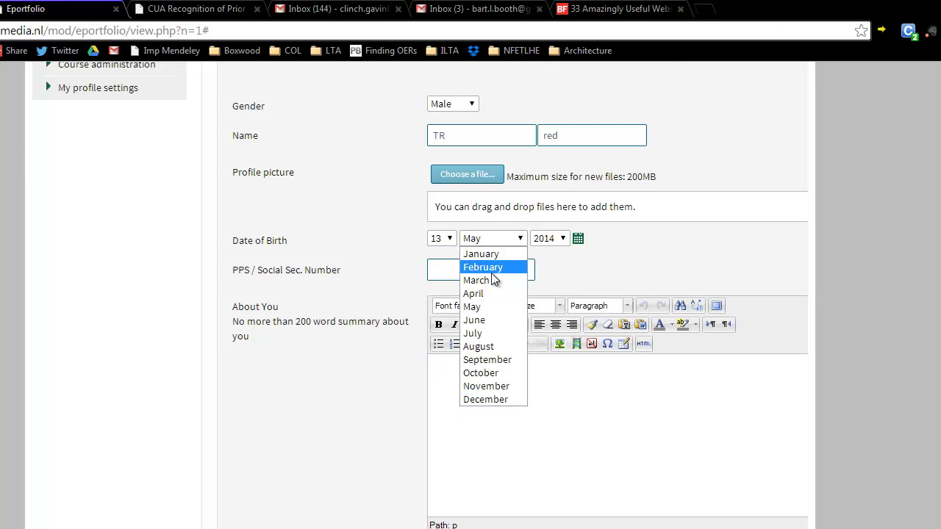
{"action": "left_click", "coordinate": [494, 267]}
{"action": "left_click", "coordinate": [550, 242]}
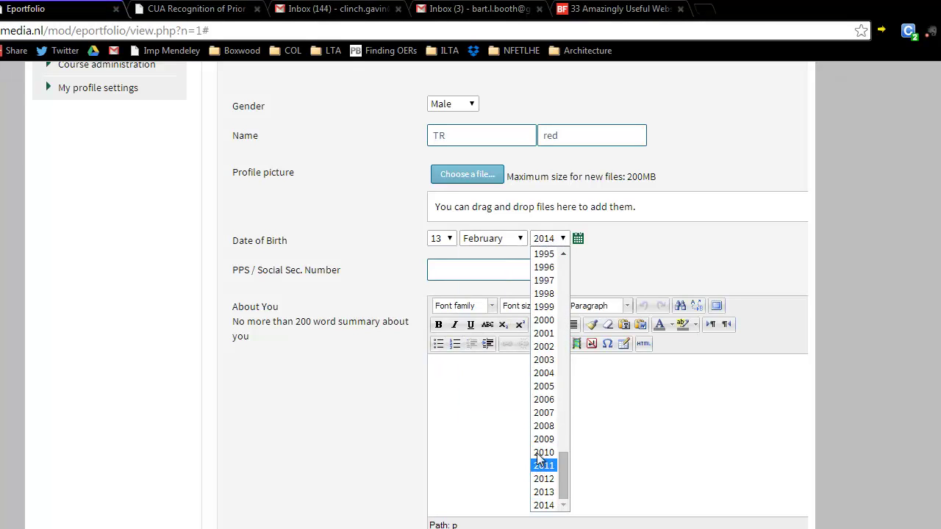
{"action": "scroll", "coordinate": [544, 294], "scroll_direction": "up", "scroll_amount": 6}
{"action": "left_click", "coordinate": [547, 268]}
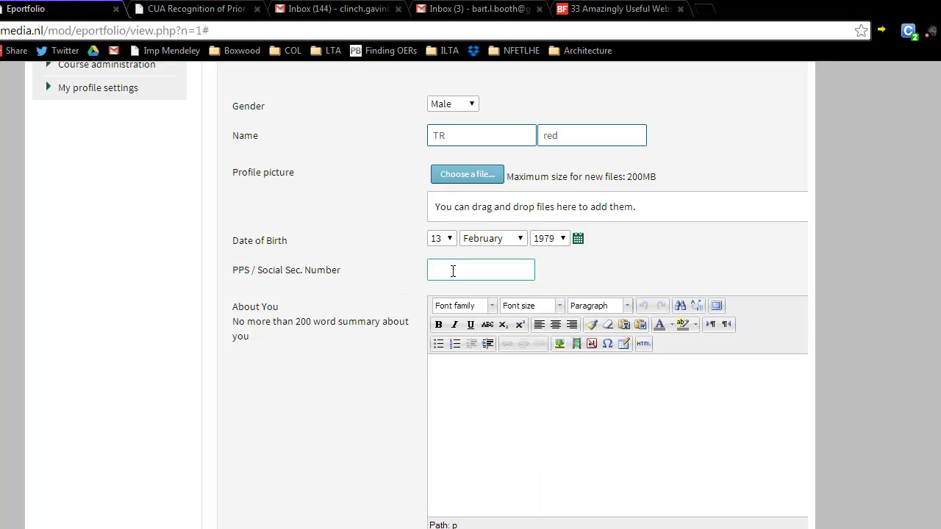
{"action": "left_click", "coordinate": [466, 382]}
{"action": "scroll", "coordinate": [466, 382], "scroll_direction": "down", "scroll_amount": 3}
- Enter the street address and city, and choose Hungary as the country
{"action": "left_click", "coordinate": [453, 383]}
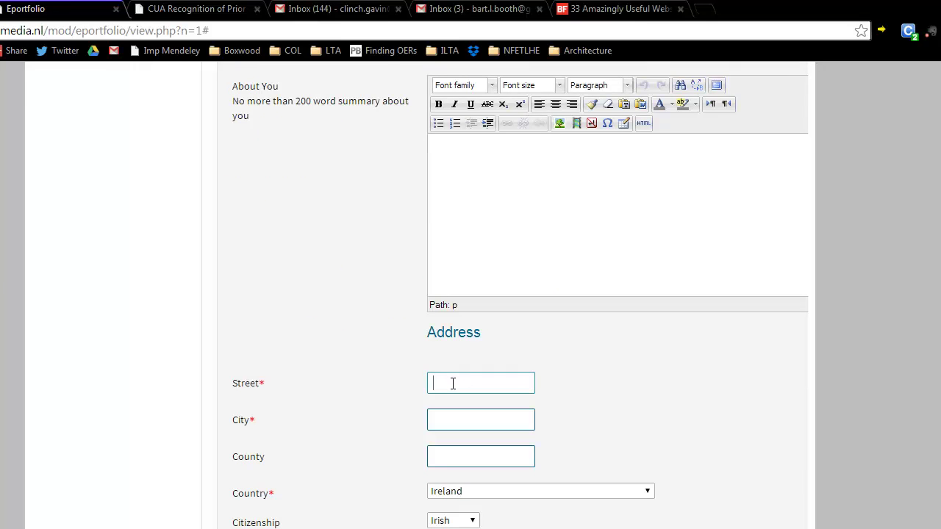
{"action": "left_click", "coordinate": [416, 459]}
{"action": "scroll", "coordinate": [363, 434], "scroll_direction": "down", "scroll_amount": 2}
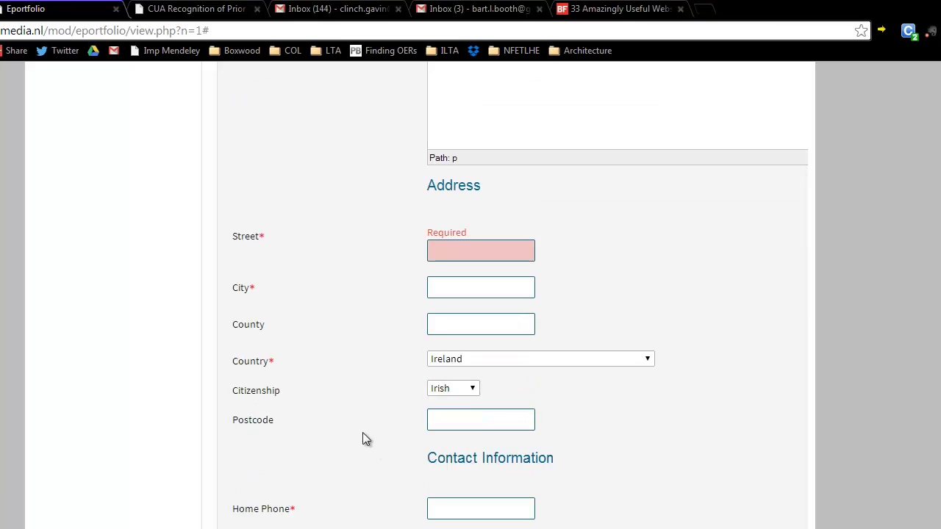
{"action": "left_click", "coordinate": [461, 246]}
{"action": "type", "text": "reed"}
{"action": "left_click", "coordinate": [450, 298]}
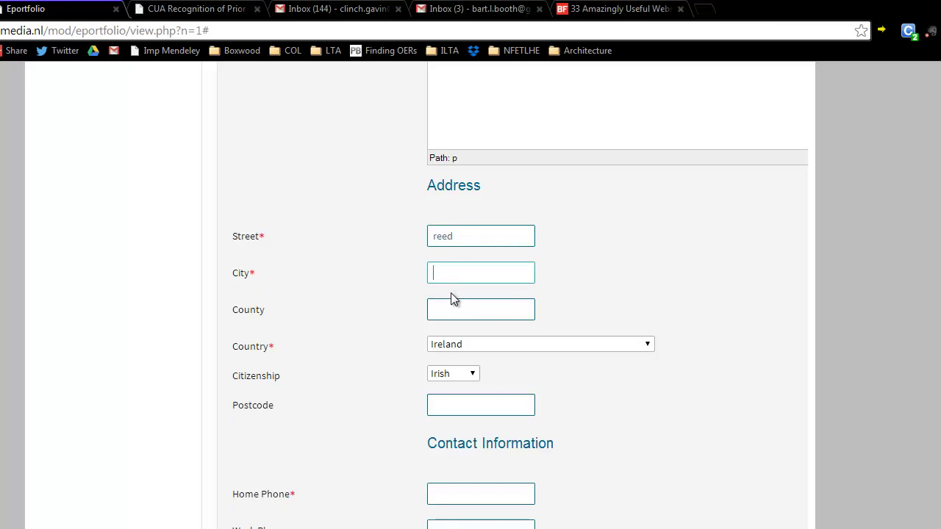
{"action": "type", "text": "paris"}
{"action": "scroll", "coordinate": [376, 309], "scroll_direction": "down", "scroll_amount": 2}
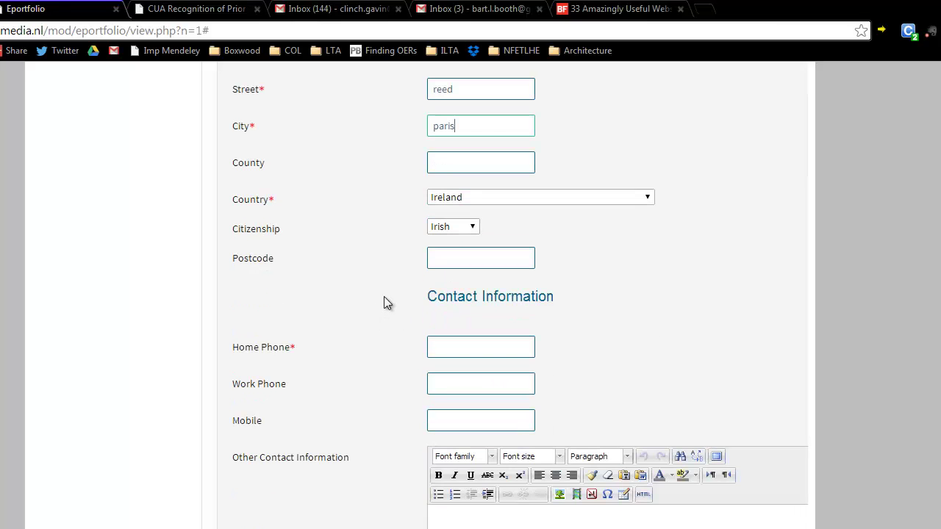
{"action": "left_click", "coordinate": [454, 232]}
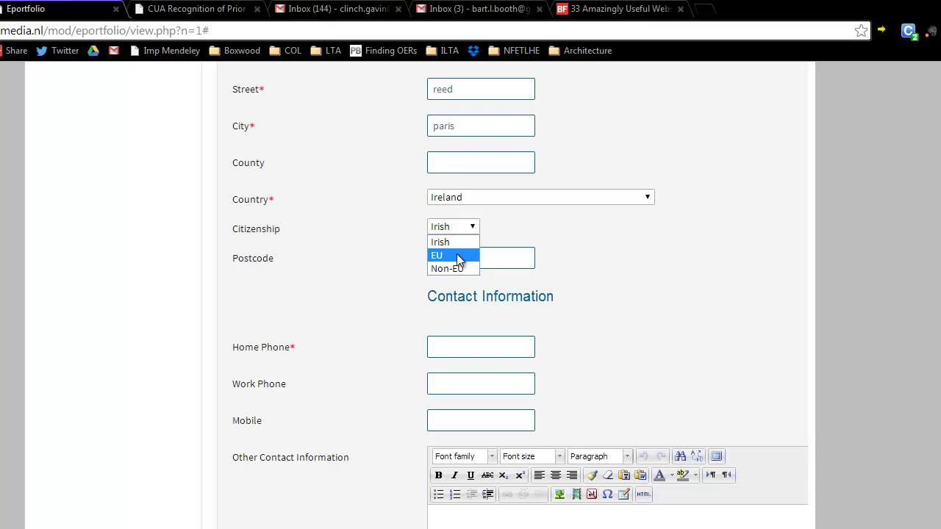
{"action": "left_click", "coordinate": [465, 199]}
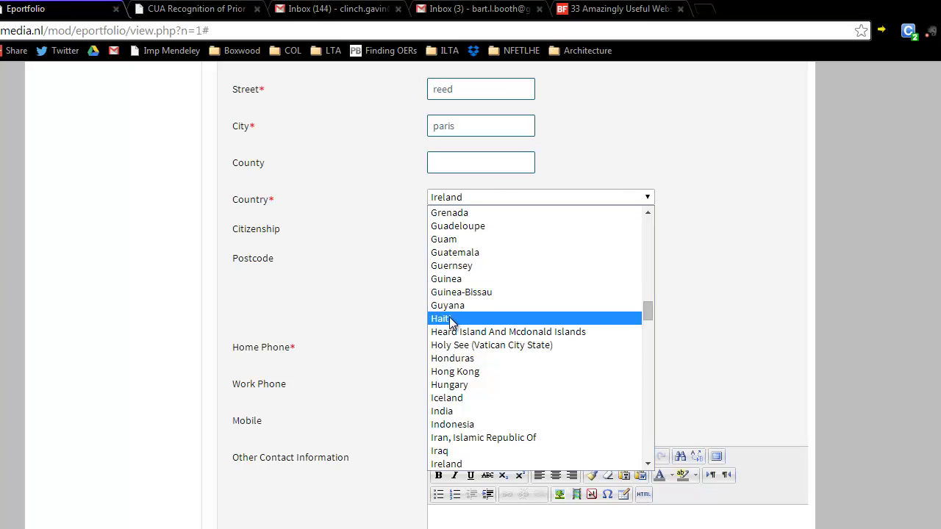
{"action": "left_click", "coordinate": [446, 384]}
{"action": "scroll", "coordinate": [376, 239], "scroll_direction": "down", "scroll_amount": 2}
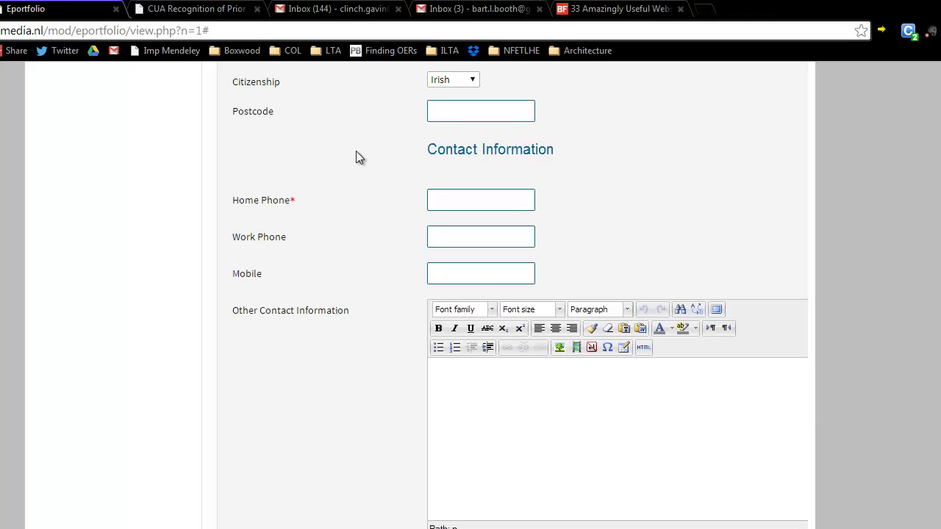
- Add the home phone number and save the profile
{"action": "left_click", "coordinate": [435, 203]}
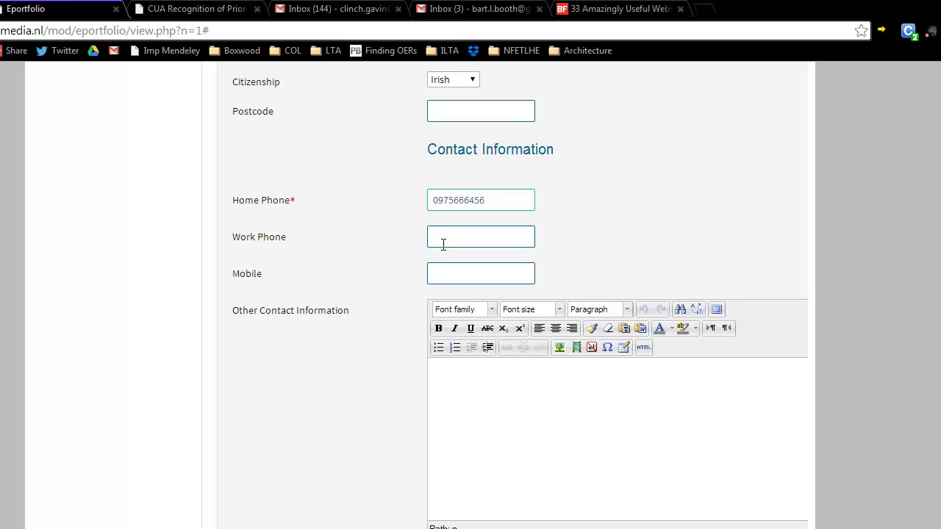
{"action": "scroll", "coordinate": [426, 288], "scroll_direction": "down", "scroll_amount": 1}
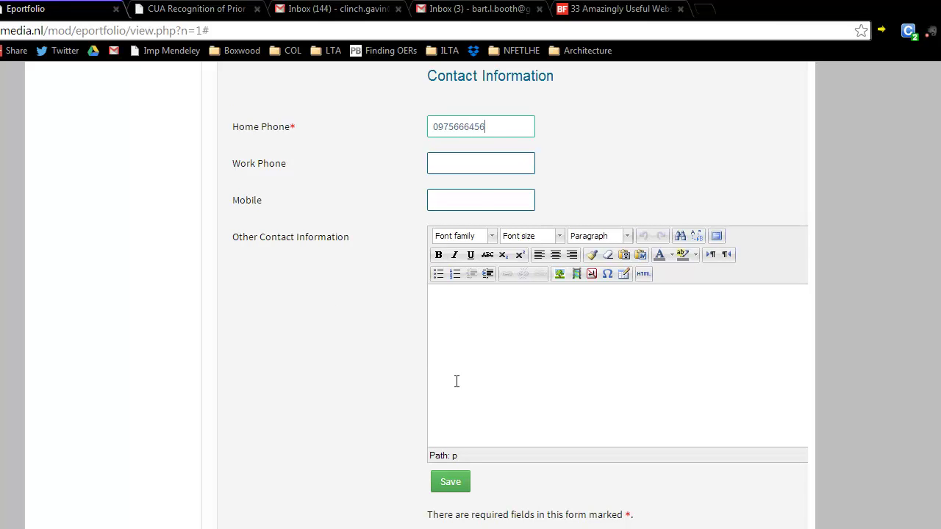
{"action": "scroll", "coordinate": [406, 344], "scroll_direction": "up", "scroll_amount": 10}
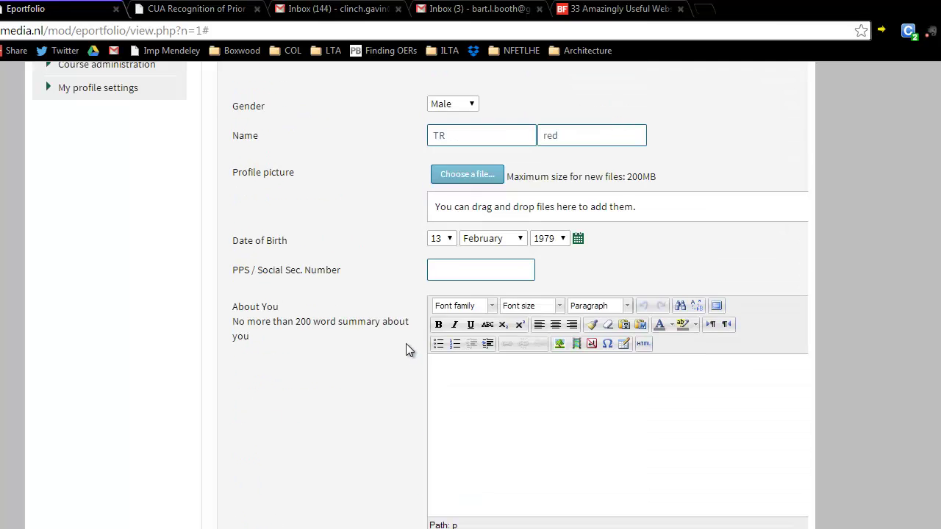
{"action": "scroll", "coordinate": [406, 343], "scroll_direction": "up", "scroll_amount": 1}
{"action": "scroll", "coordinate": [405, 343], "scroll_direction": "down", "scroll_amount": 10}
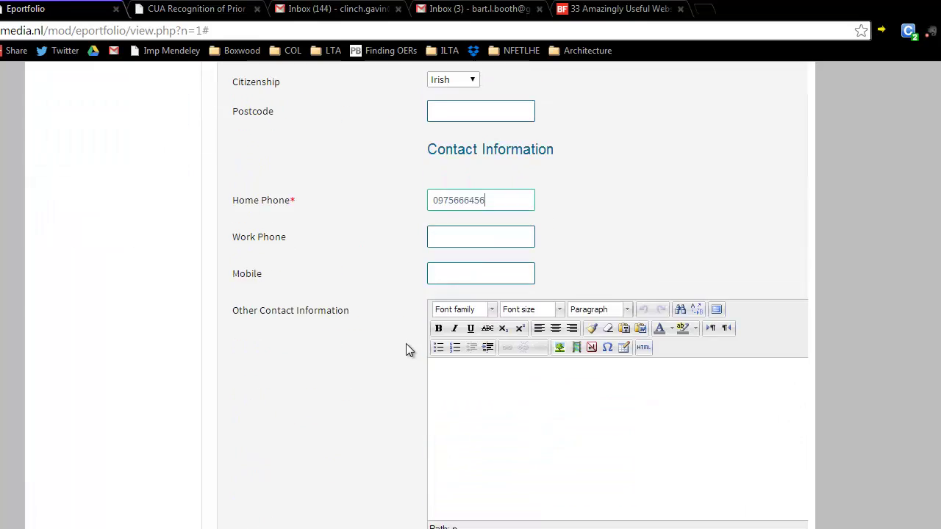
{"action": "scroll", "coordinate": [406, 343], "scroll_direction": "down", "scroll_amount": 2}
{"action": "left_click", "coordinate": [450, 415]}
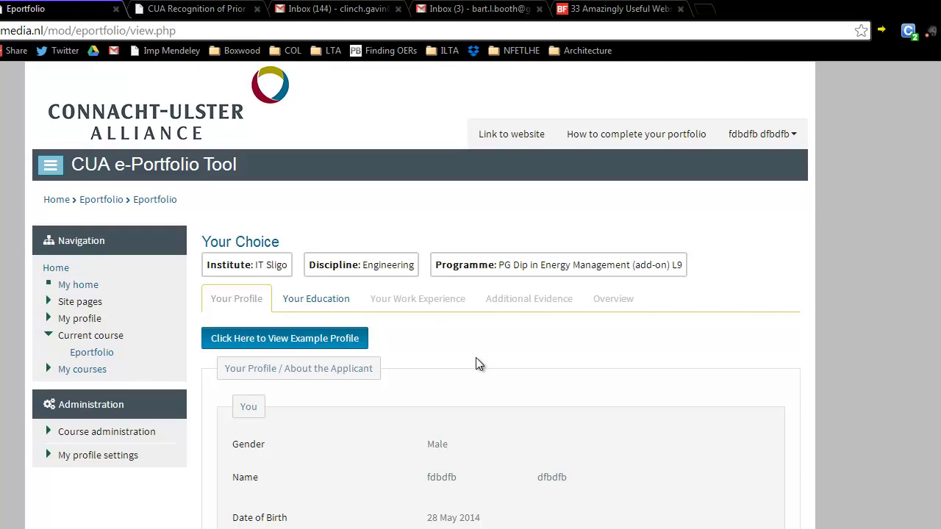
- On Your Education, bring up the example Level 8 Bachelor of Business Studies entry
{"action": "scroll", "coordinate": [476, 357], "scroll_direction": "down", "scroll_amount": 1}
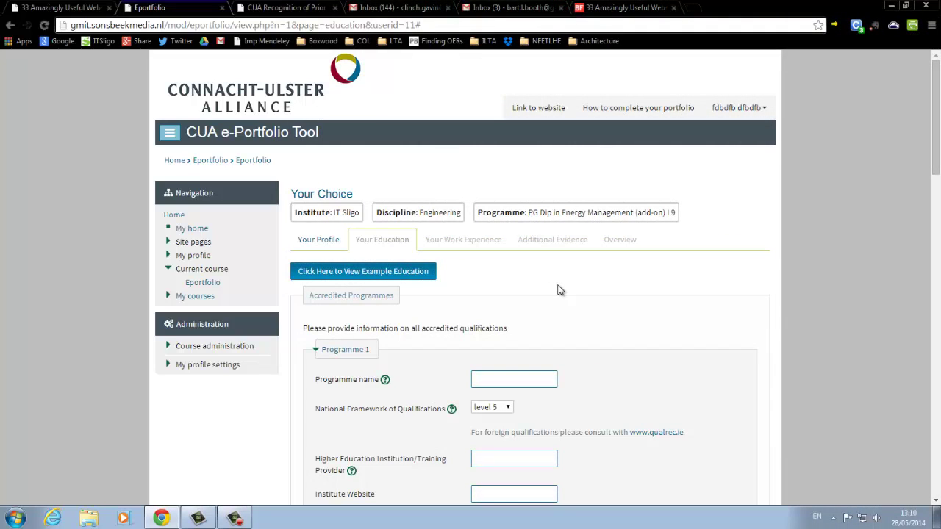
{"action": "scroll", "coordinate": [558, 290], "scroll_direction": "down", "scroll_amount": 1}
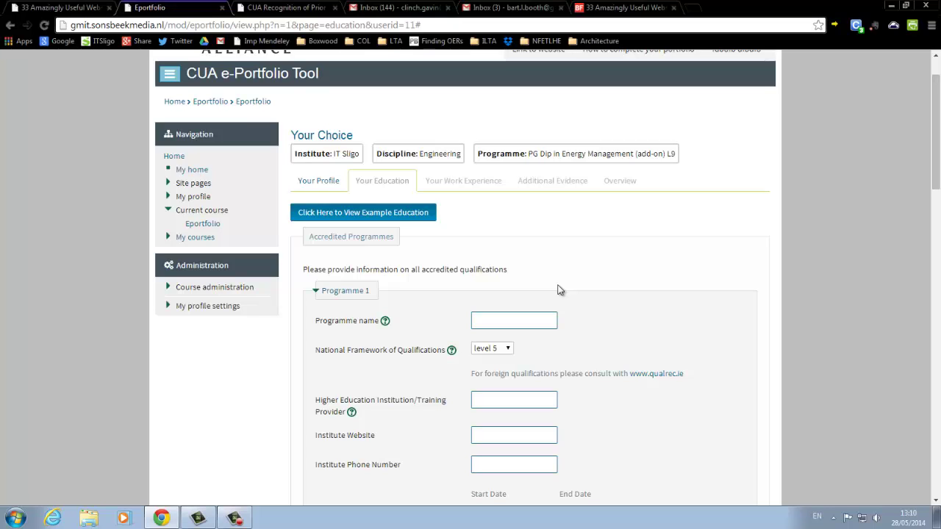
{"action": "left_click", "coordinate": [417, 214]}
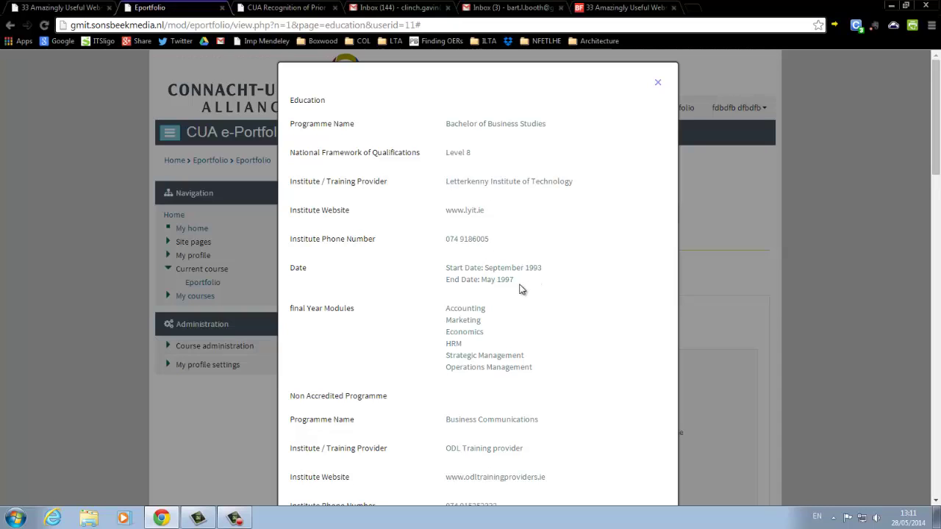
- Scroll through the example Bachelor of Business Studies entry, then close it
{"action": "scroll", "coordinate": [521, 290], "scroll_direction": "down", "scroll_amount": 1}
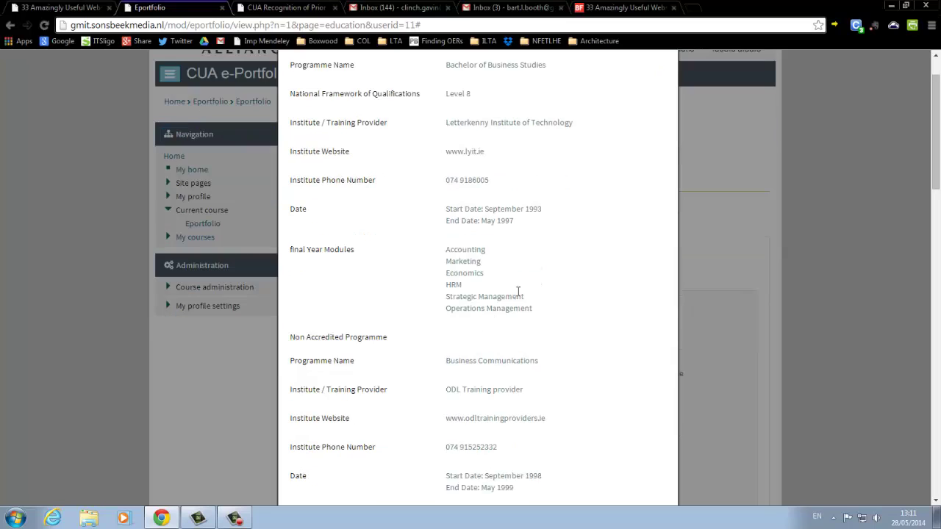
{"action": "scroll", "coordinate": [474, 272], "scroll_direction": "down", "scroll_amount": 1}
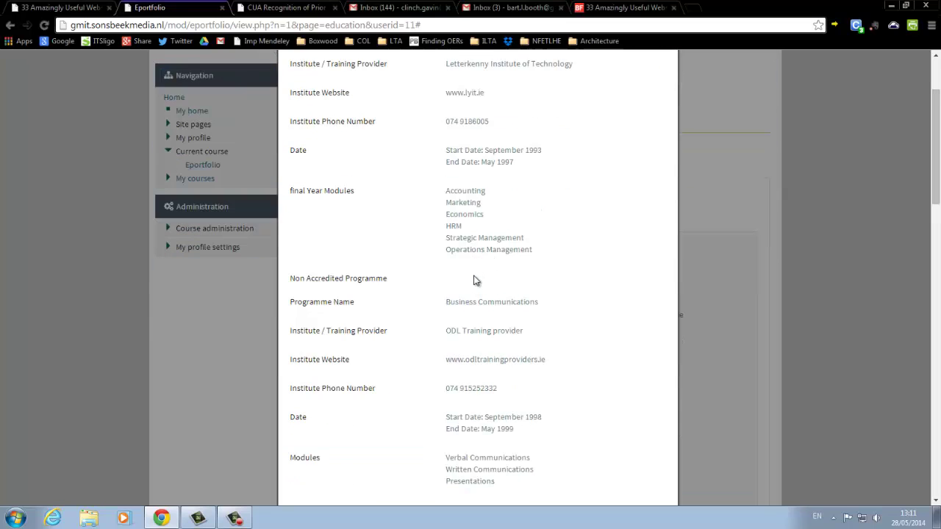
{"action": "scroll", "coordinate": [497, 269], "scroll_direction": "down", "scroll_amount": 1}
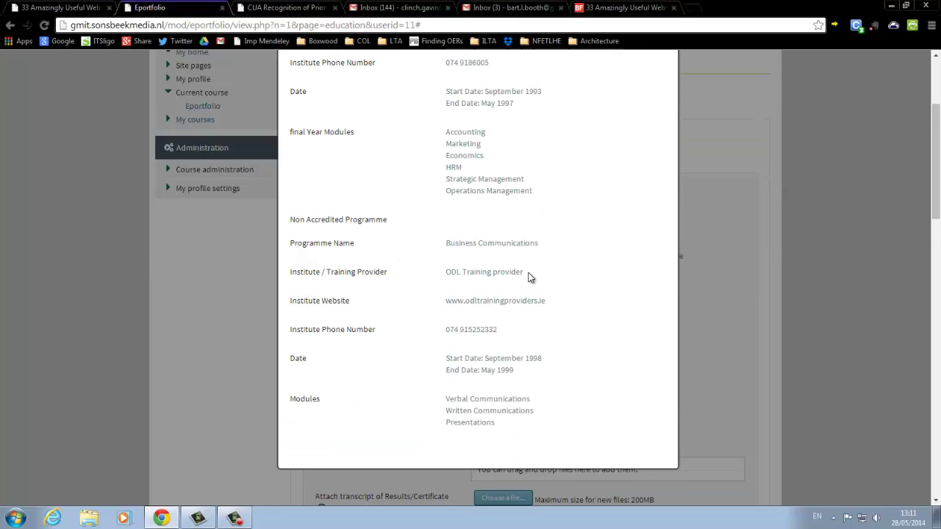
{"action": "scroll", "coordinate": [531, 277], "scroll_direction": "down", "scroll_amount": 1}
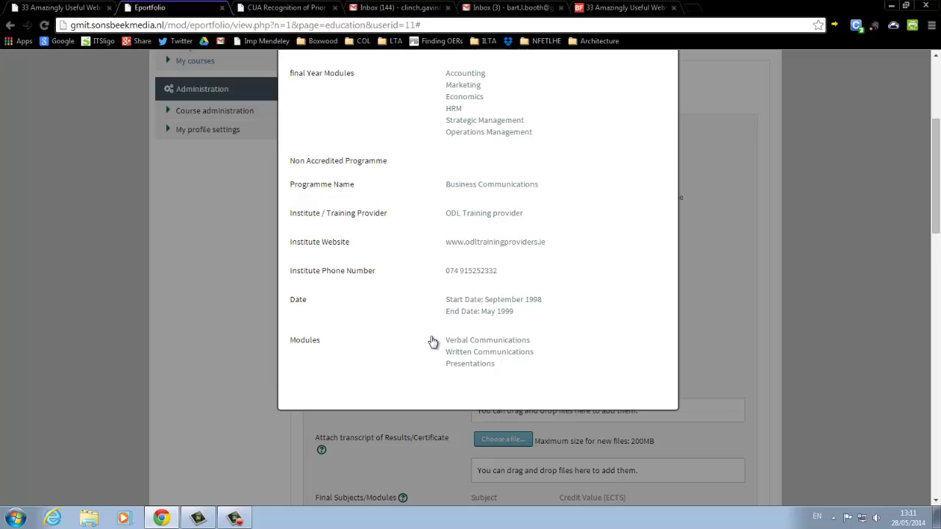
{"action": "scroll", "coordinate": [430, 339], "scroll_direction": "up", "scroll_amount": 3}
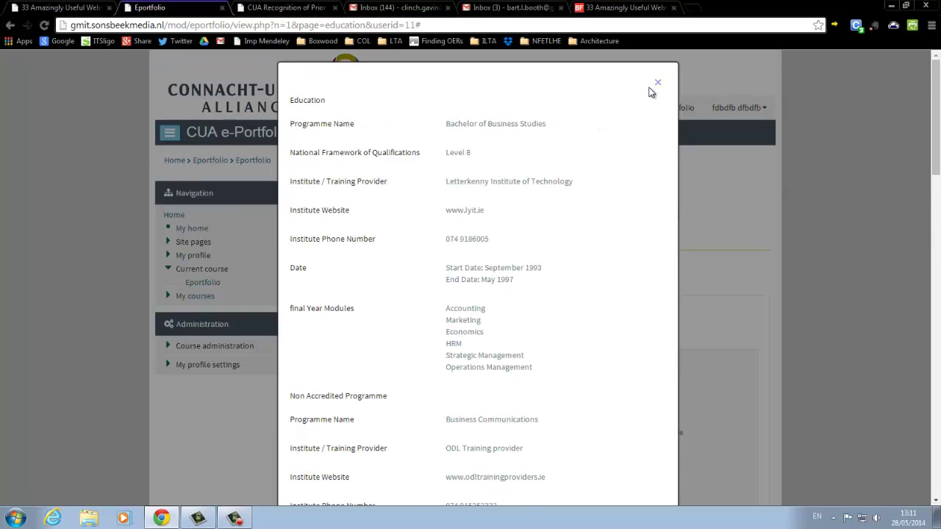
{"action": "left_click", "coordinate": [658, 82]}
{"action": "scroll", "coordinate": [530, 282], "scroll_direction": "down", "scroll_amount": 2}
{"action": "scroll", "coordinate": [529, 282], "scroll_direction": "down", "scroll_amount": 2}
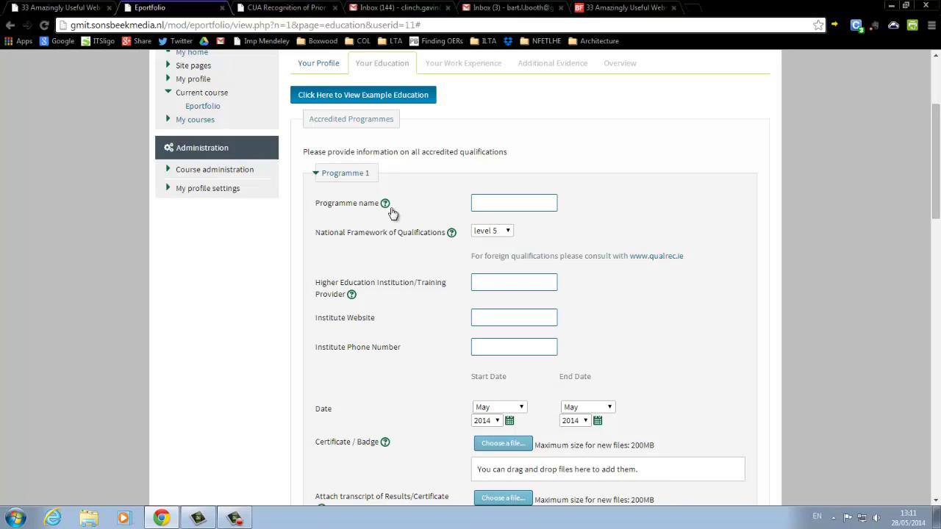
{"action": "left_click", "coordinate": [385, 204]}
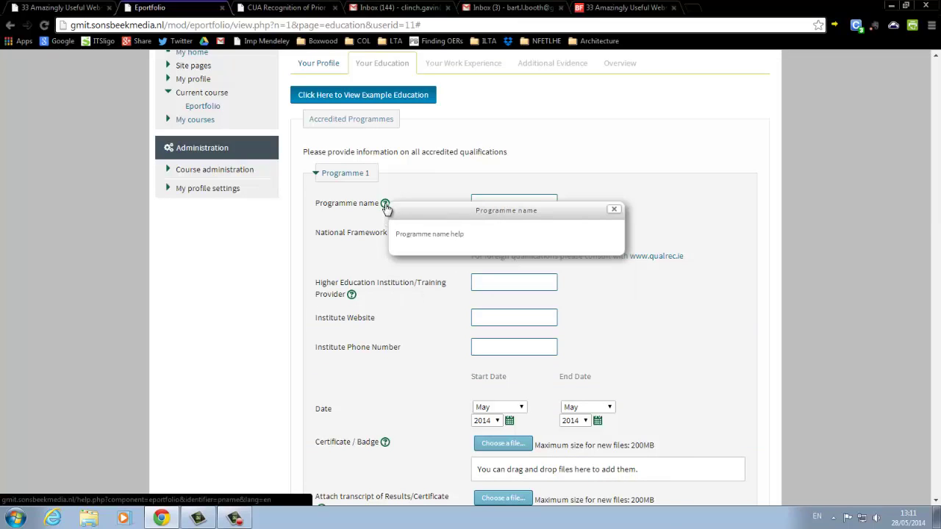
{"action": "left_click", "coordinate": [614, 209]}
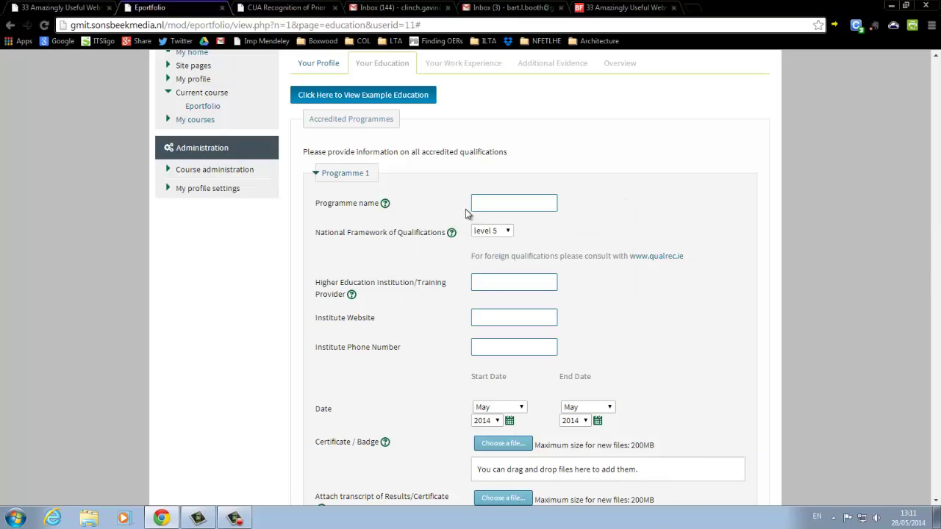
{"action": "scroll", "coordinate": [448, 203], "scroll_direction": "down", "scroll_amount": 1}
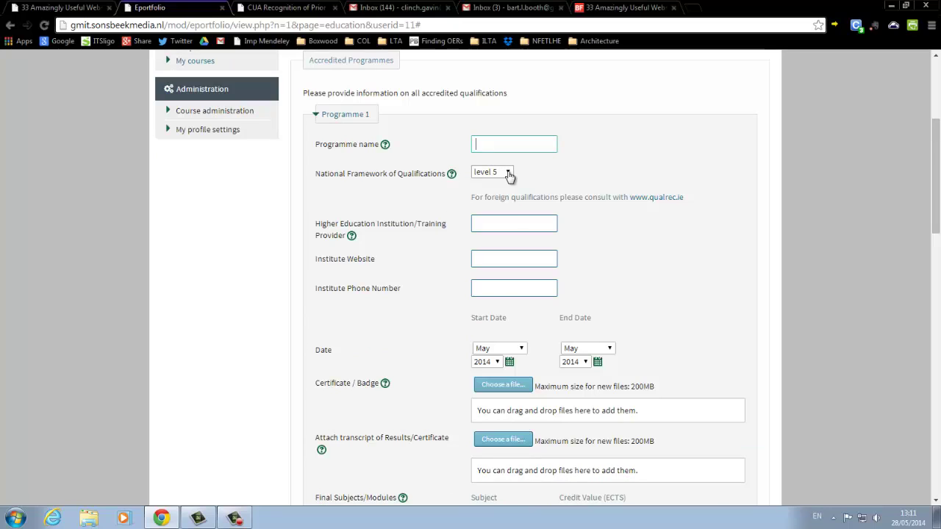
{"action": "left_click", "coordinate": [509, 174]}
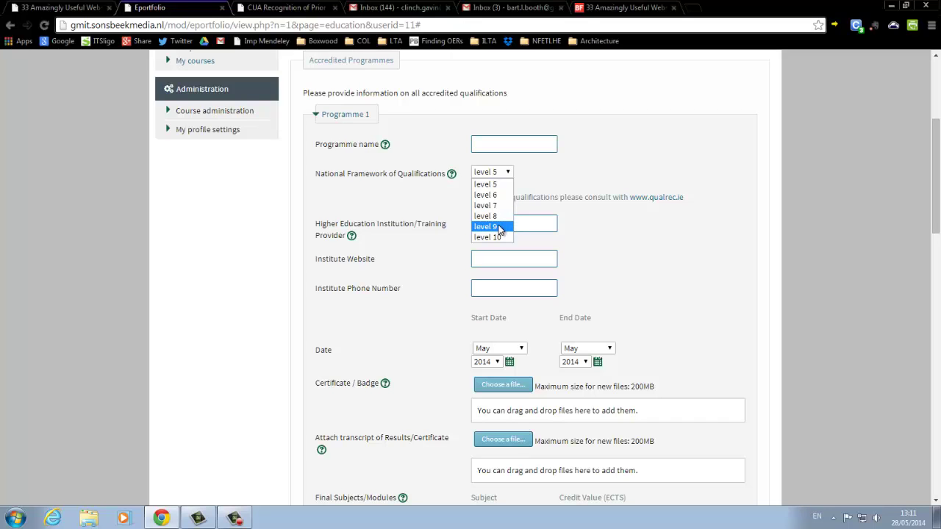
{"action": "left_click", "coordinate": [594, 163]}
{"action": "scroll", "coordinate": [594, 164], "scroll_direction": "down", "scroll_amount": 1}
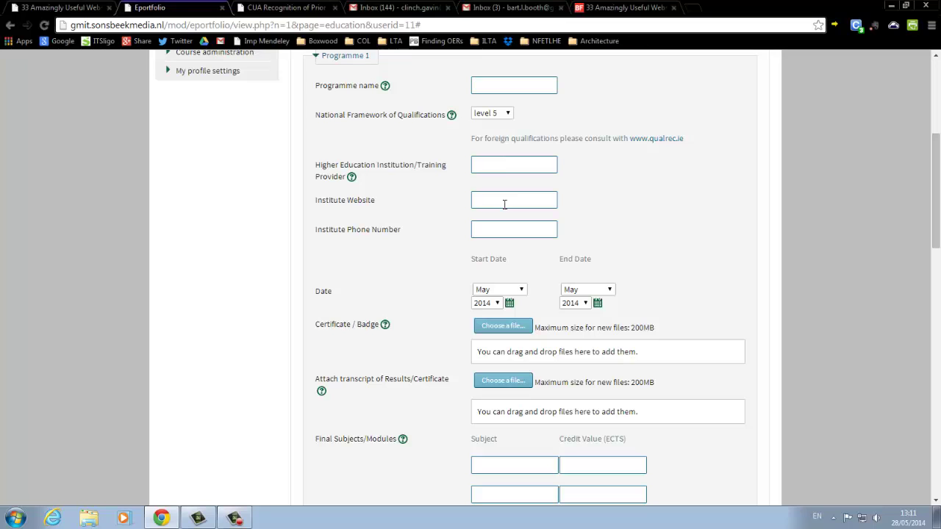
- Fill the first final subject and its credit value, then save the accredited programme
{"action": "scroll", "coordinate": [596, 234], "scroll_direction": "down", "scroll_amount": 1}
{"action": "scroll", "coordinate": [595, 234], "scroll_direction": "down", "scroll_amount": 1}
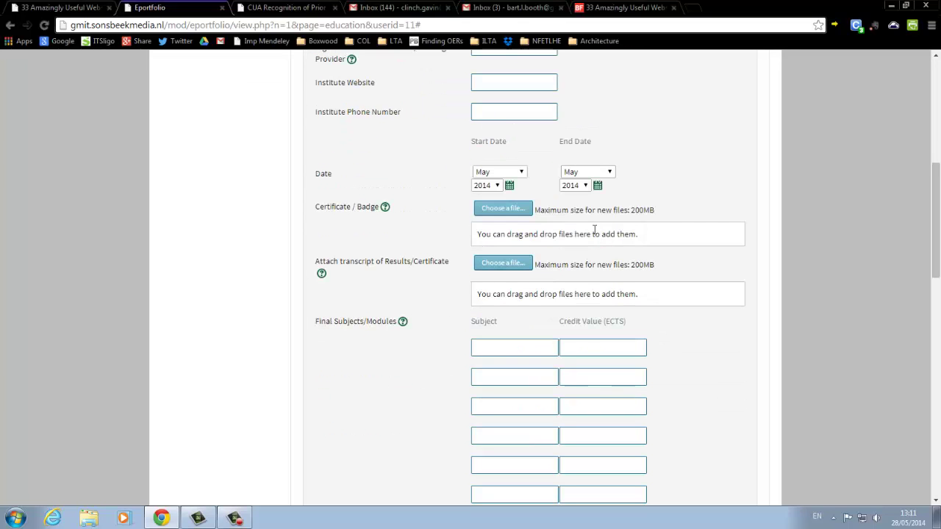
{"action": "scroll", "coordinate": [452, 201], "scroll_direction": "down", "scroll_amount": 1}
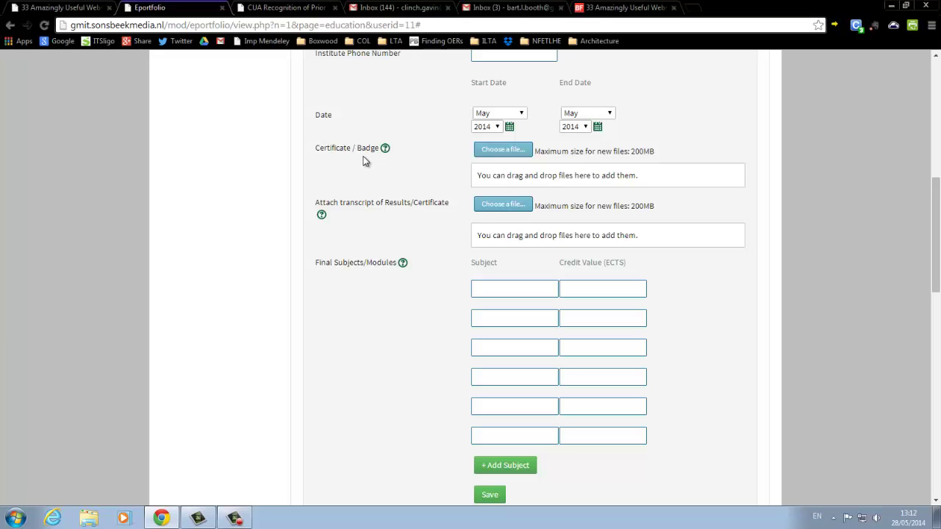
{"action": "scroll", "coordinate": [327, 162], "scroll_direction": "down", "scroll_amount": 1}
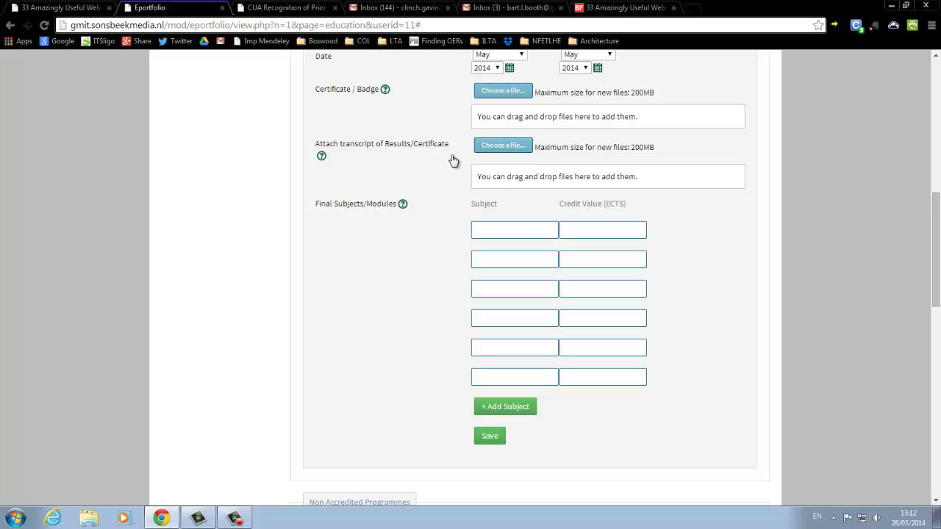
{"action": "scroll", "coordinate": [453, 160], "scroll_direction": "down", "scroll_amount": 1}
{"action": "left_click", "coordinate": [487, 170]}
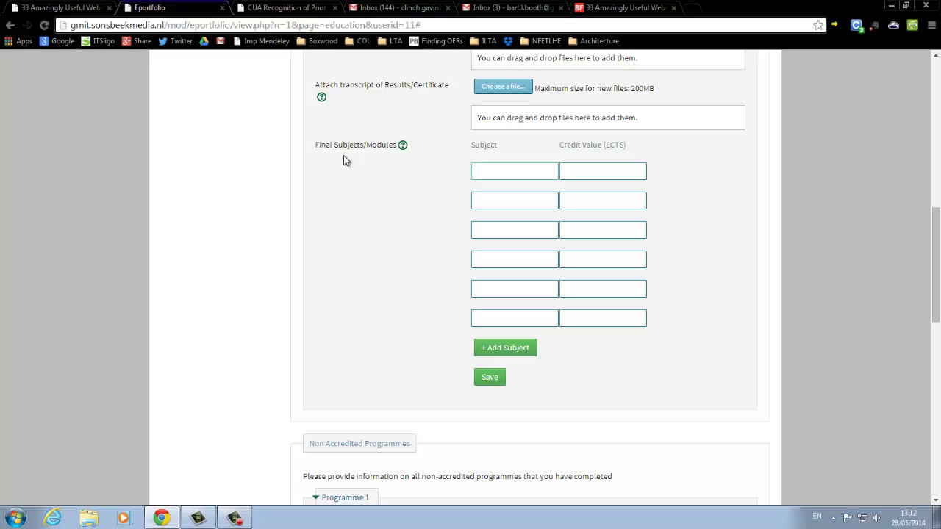
{"action": "left_click", "coordinate": [582, 170]}
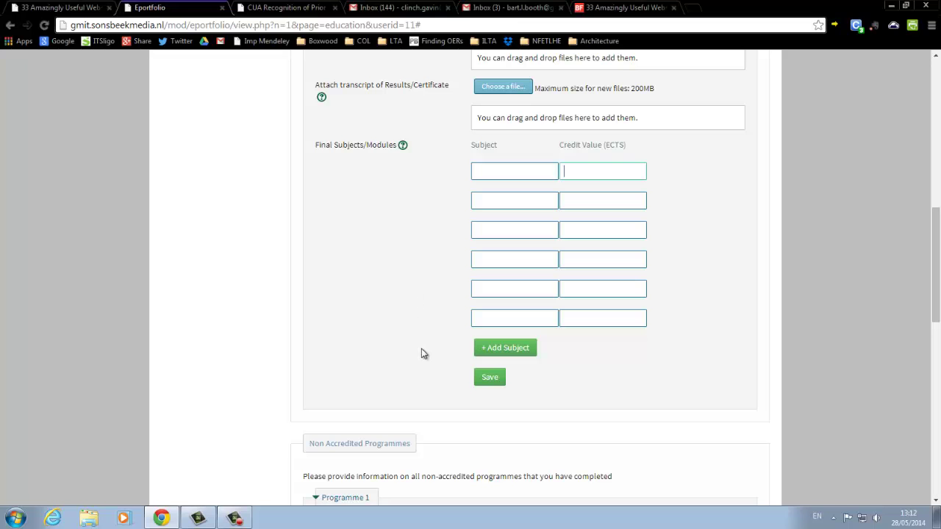
{"action": "scroll", "coordinate": [422, 353], "scroll_direction": "up", "scroll_amount": 5}
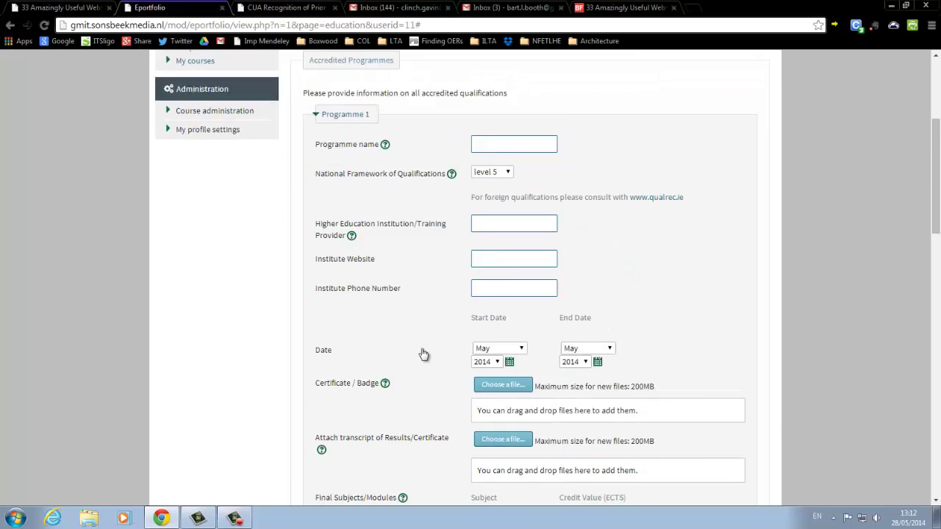
{"action": "scroll", "coordinate": [421, 353], "scroll_direction": "down", "scroll_amount": 6}
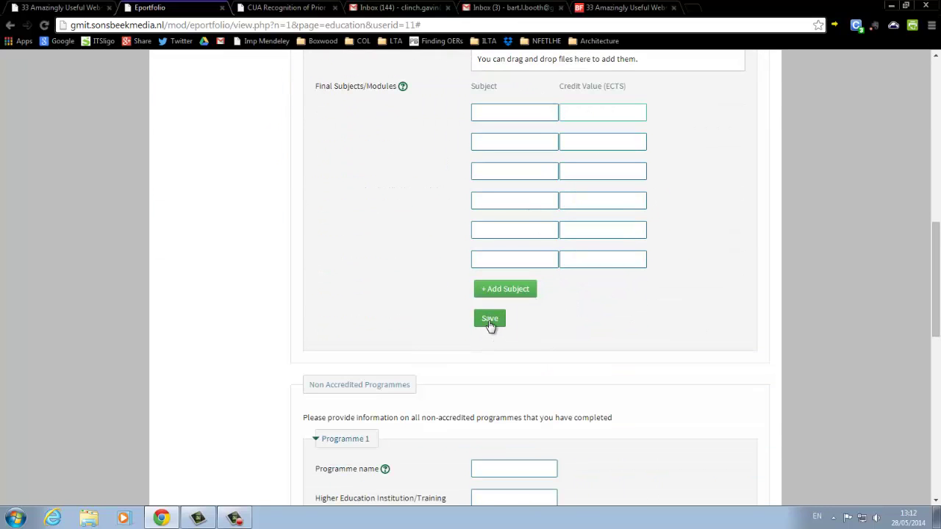
{"action": "left_click", "coordinate": [490, 319]}
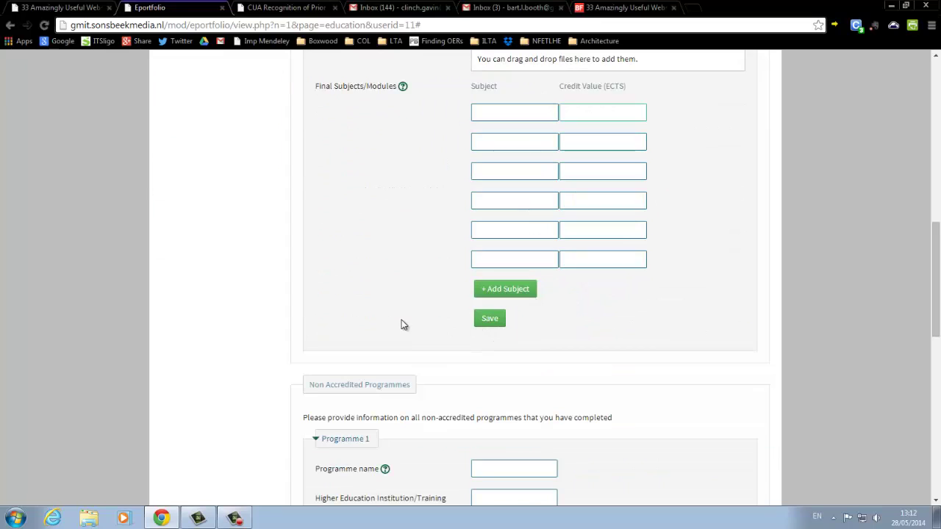
{"action": "scroll", "coordinate": [403, 323], "scroll_direction": "down", "scroll_amount": 3}
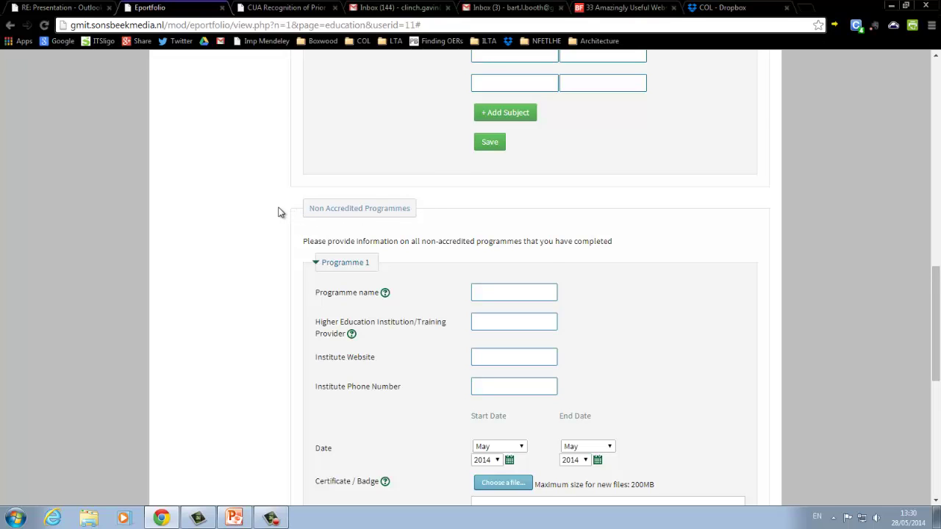
{"action": "scroll", "coordinate": [277, 212], "scroll_direction": "down", "scroll_amount": 1}
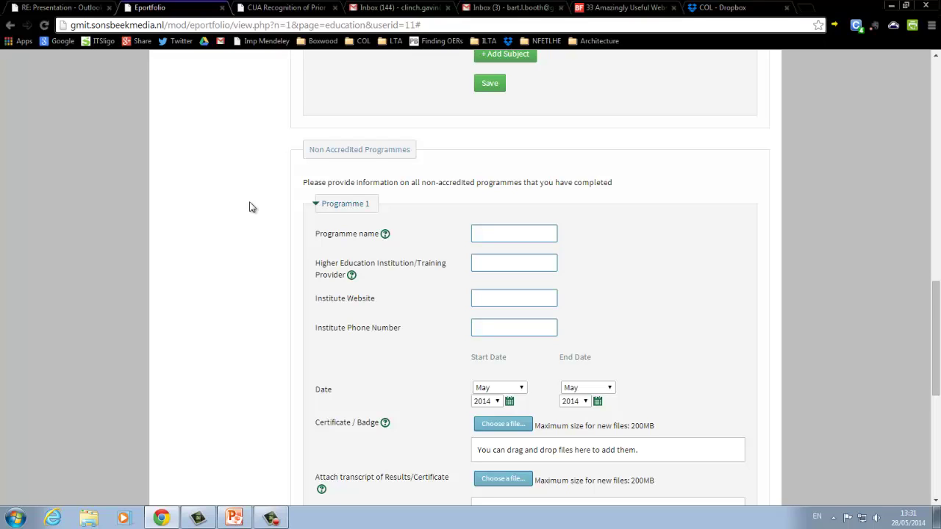
{"action": "scroll", "coordinate": [250, 207], "scroll_direction": "down", "scroll_amount": 1}
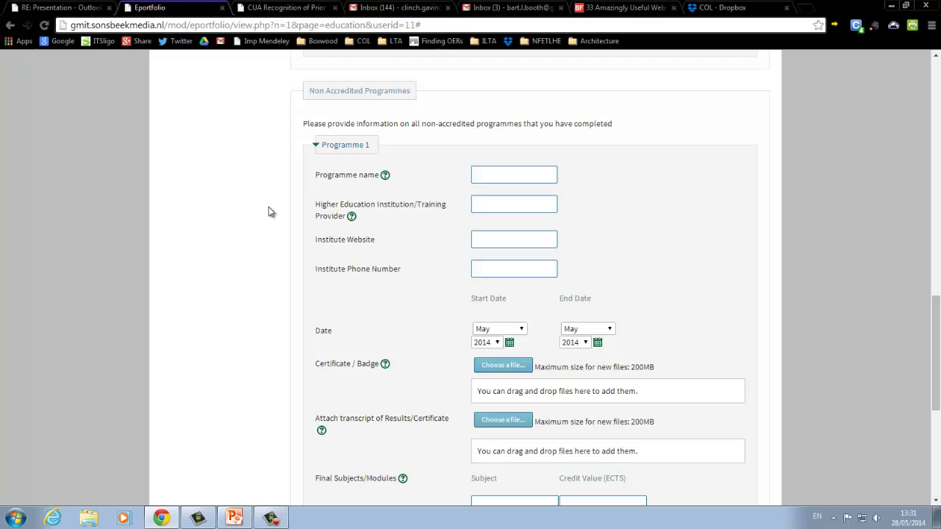
{"action": "scroll", "coordinate": [269, 212], "scroll_direction": "down", "scroll_amount": 1}
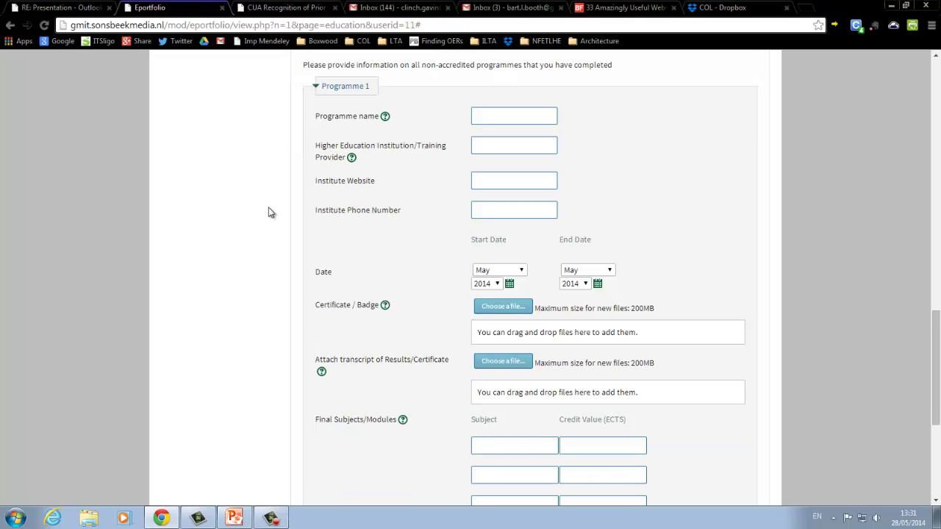
{"action": "scroll", "coordinate": [269, 212], "scroll_direction": "down", "scroll_amount": 1}
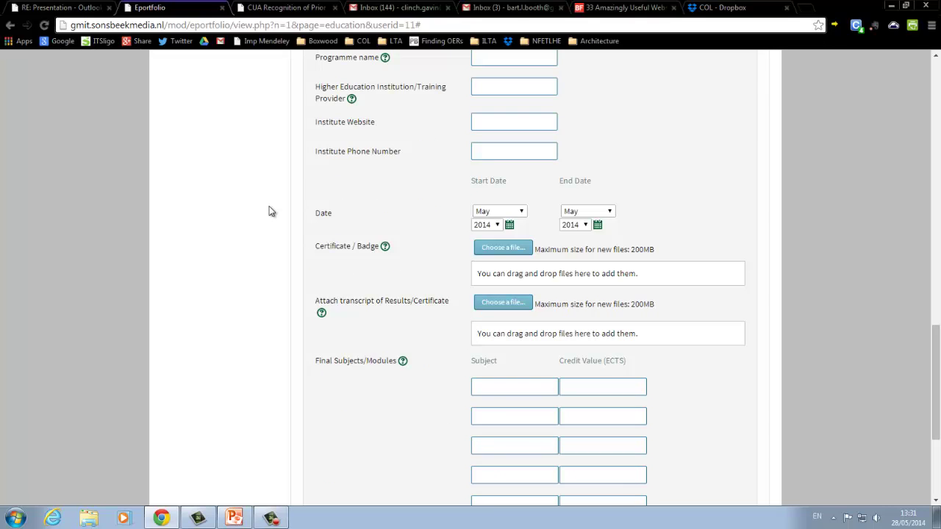
{"action": "scroll", "coordinate": [270, 212], "scroll_direction": "down", "scroll_amount": 2}
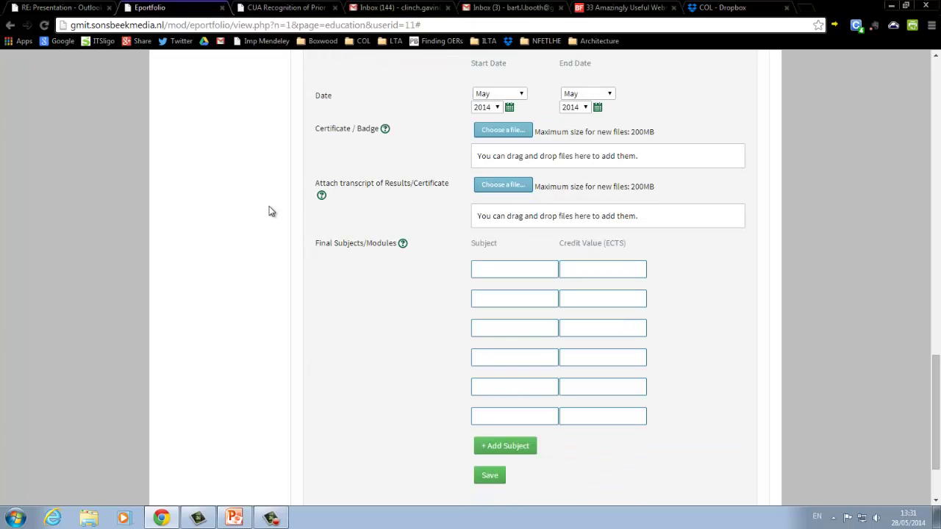
{"action": "scroll", "coordinate": [269, 211], "scroll_direction": "down", "scroll_amount": 1}
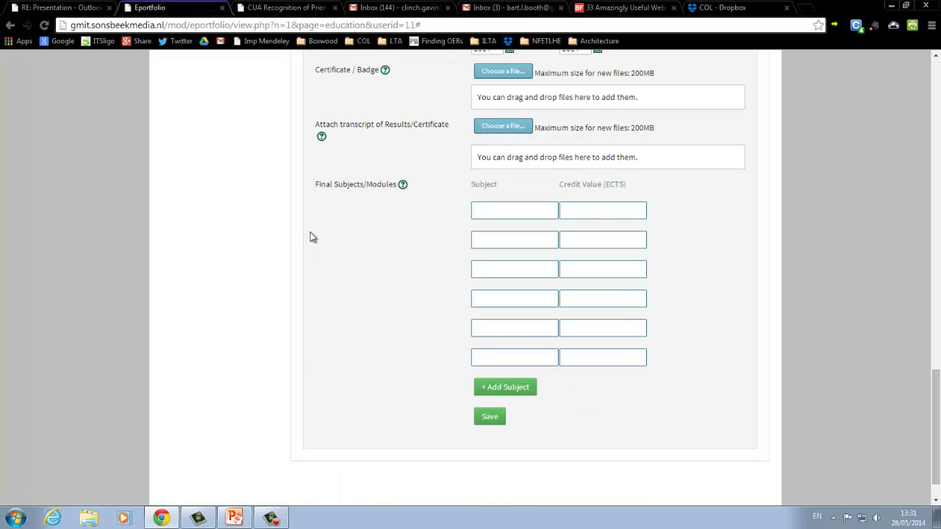
{"action": "scroll", "coordinate": [323, 232], "scroll_direction": "up", "scroll_amount": 2}
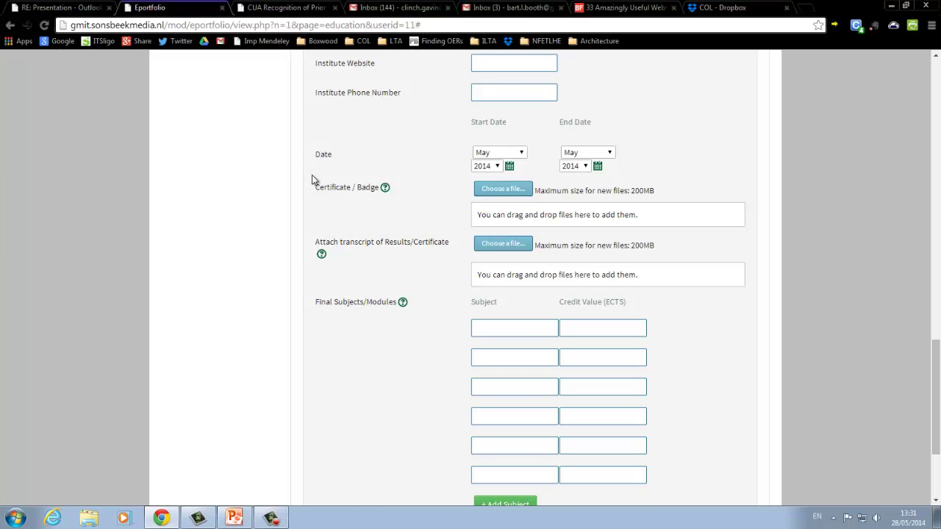
{"action": "scroll", "coordinate": [315, 180], "scroll_direction": "up", "scroll_amount": 3}
{"action": "scroll", "coordinate": [315, 180], "scroll_direction": "down", "scroll_amount": 1}
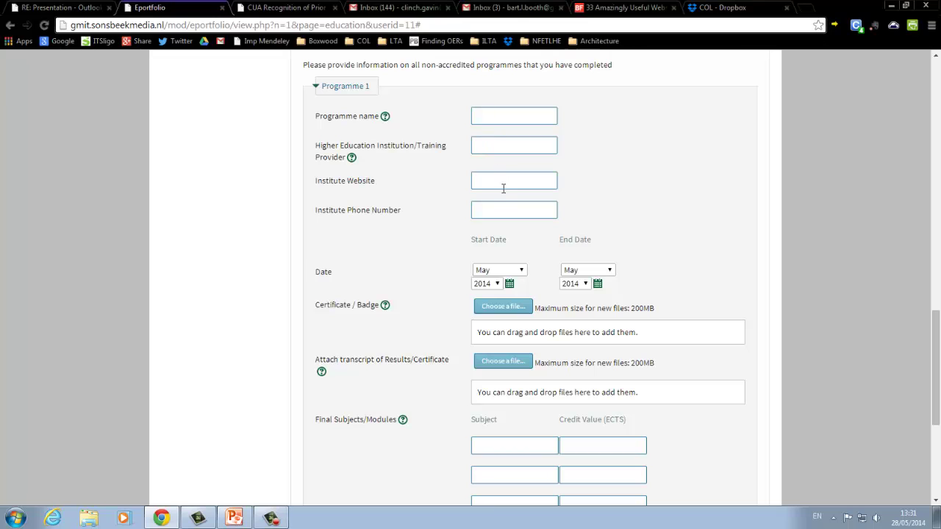
{"action": "scroll", "coordinate": [441, 213], "scroll_direction": "down", "scroll_amount": 1}
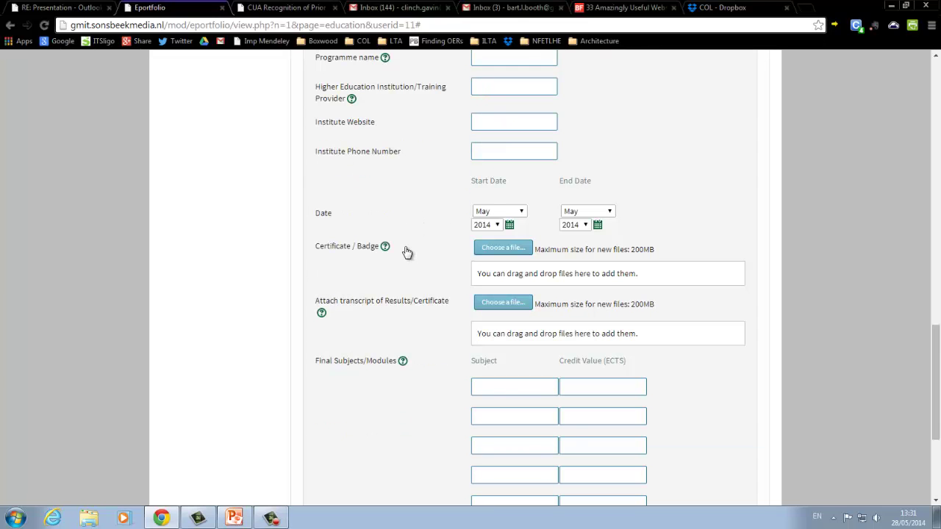
{"action": "scroll", "coordinate": [405, 251], "scroll_direction": "down", "scroll_amount": 2}
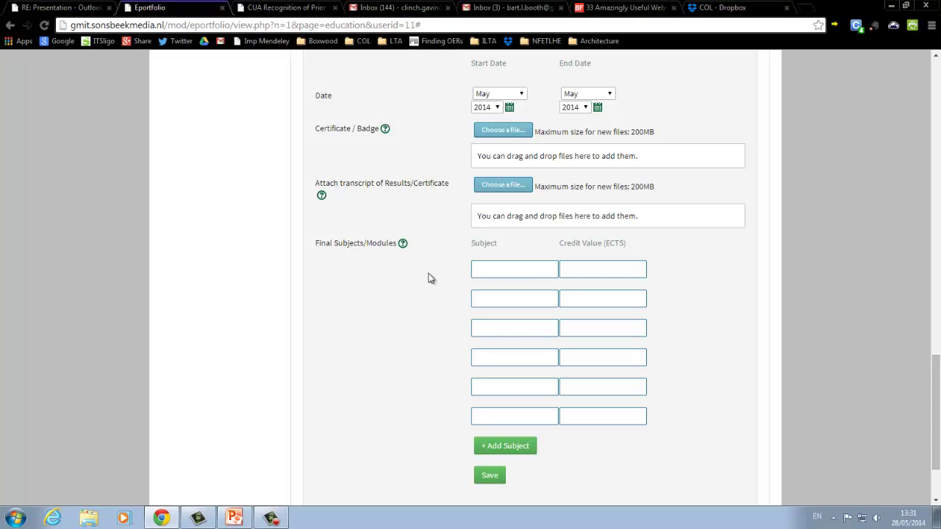
{"action": "scroll", "coordinate": [507, 273], "scroll_direction": "down", "scroll_amount": 2}
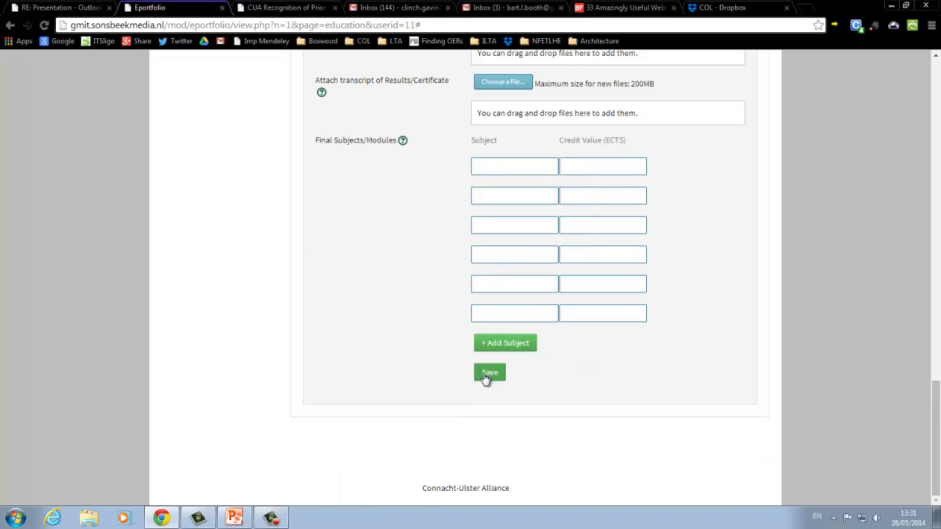
- Save the empty non-accredited programme and check its May 2014 saved entry
{"action": "left_click", "coordinate": [485, 375]}
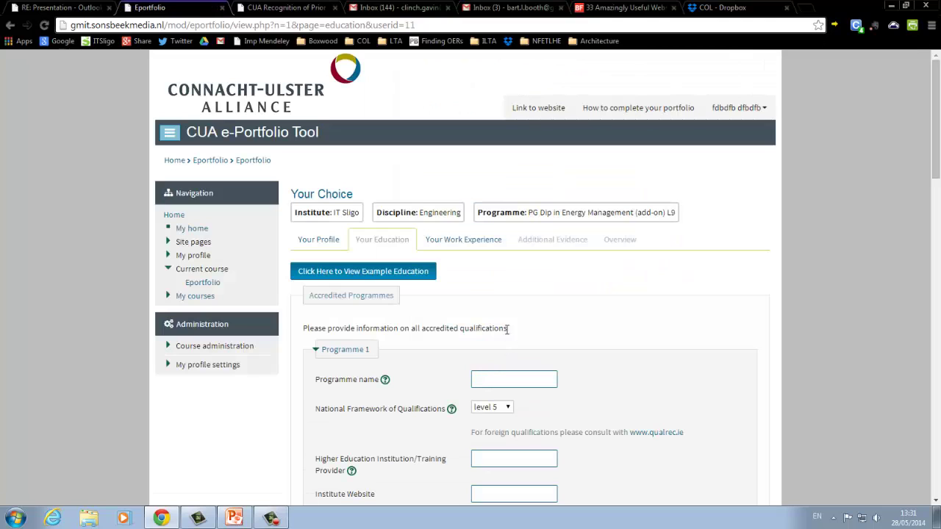
{"action": "scroll", "coordinate": [512, 307], "scroll_direction": "down", "scroll_amount": 1}
{"action": "scroll", "coordinate": [512, 307], "scroll_direction": "down", "scroll_amount": 10}
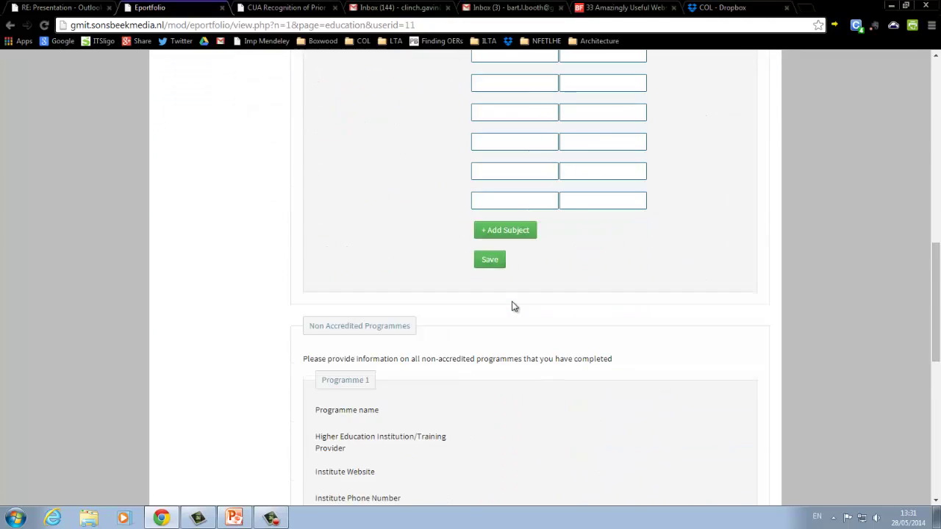
{"action": "scroll", "coordinate": [513, 306], "scroll_direction": "down", "scroll_amount": 4}
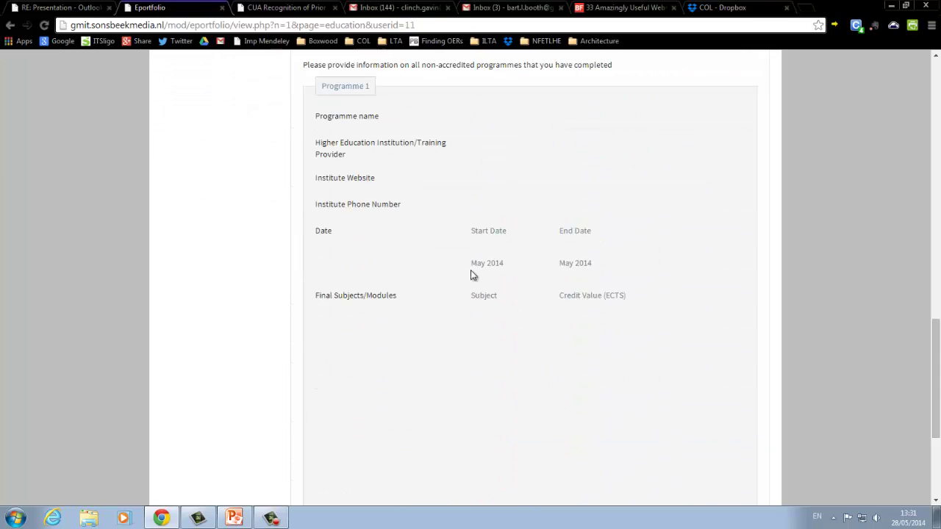
{"action": "scroll", "coordinate": [470, 273], "scroll_direction": "up", "scroll_amount": 15}
{"action": "scroll", "coordinate": [431, 216], "scroll_direction": "up", "scroll_amount": 2}
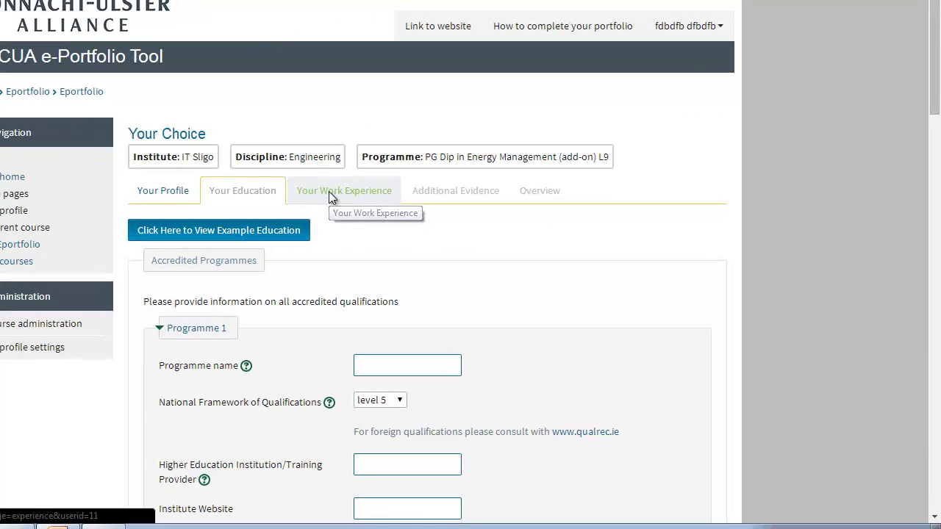
- Switch to Your Work Experience and look over the empty Role 1 form with May 2014 dates
{"action": "left_click", "coordinate": [329, 192]}
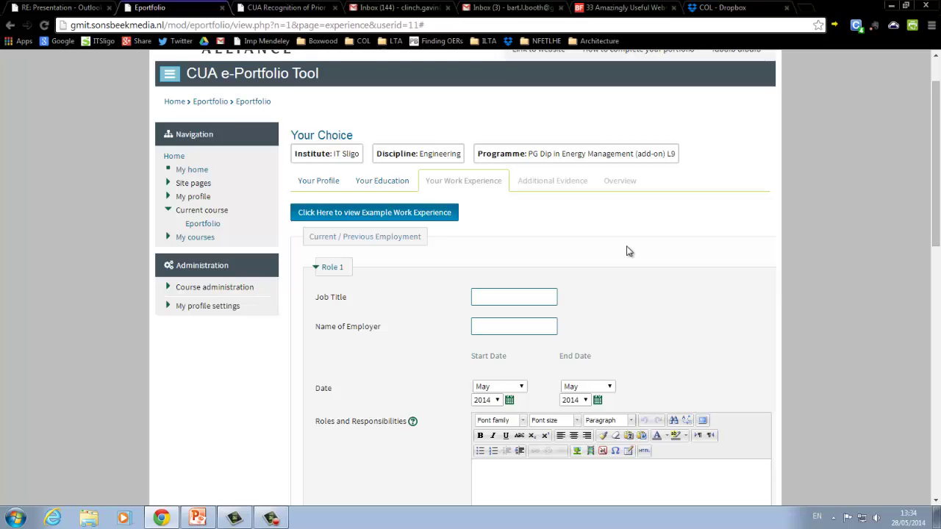
{"action": "scroll", "coordinate": [629, 251], "scroll_direction": "down", "scroll_amount": 1}
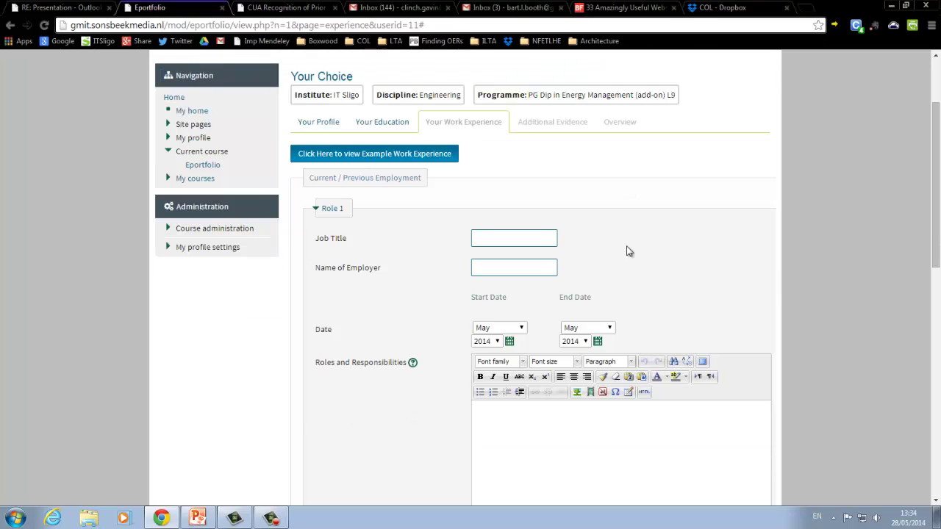
{"action": "scroll", "coordinate": [629, 251], "scroll_direction": "down", "scroll_amount": 1}
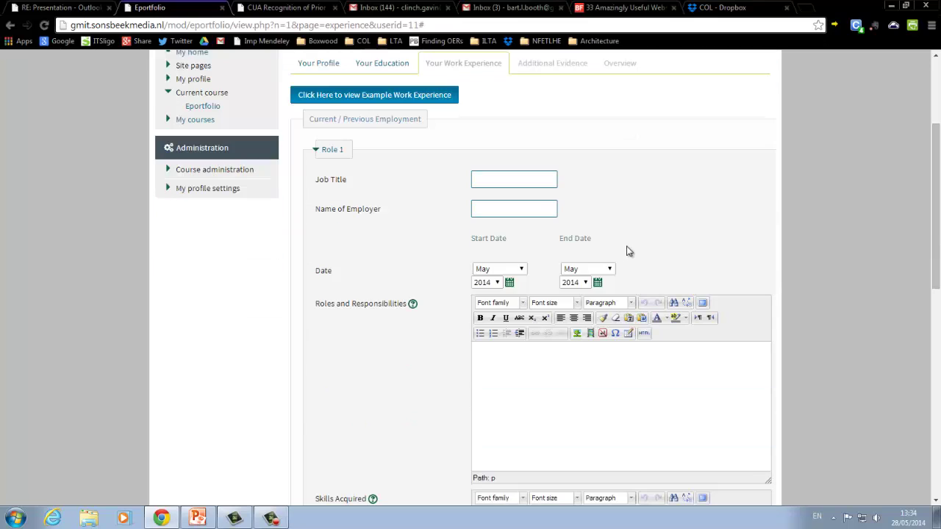
{"action": "scroll", "coordinate": [626, 250], "scroll_direction": "down", "scroll_amount": 1}
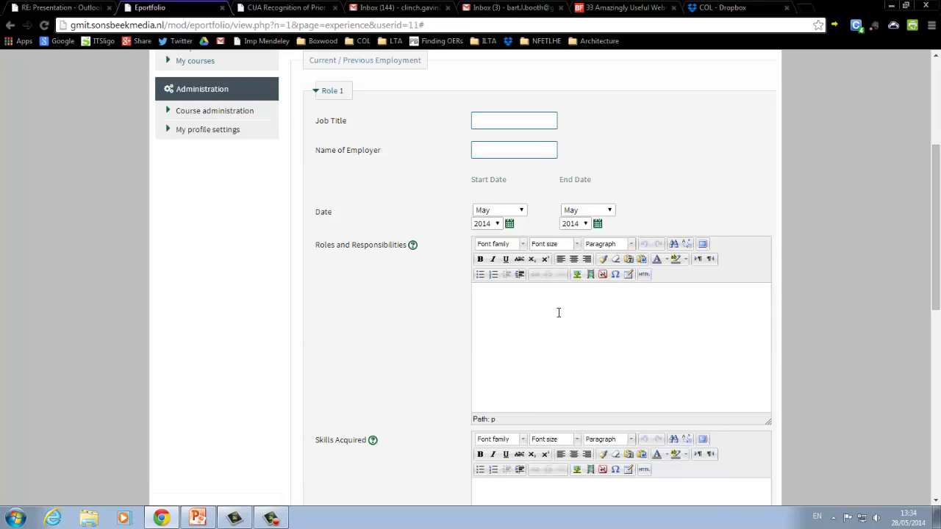
{"action": "scroll", "coordinate": [460, 311], "scroll_direction": "up", "scroll_amount": 2}
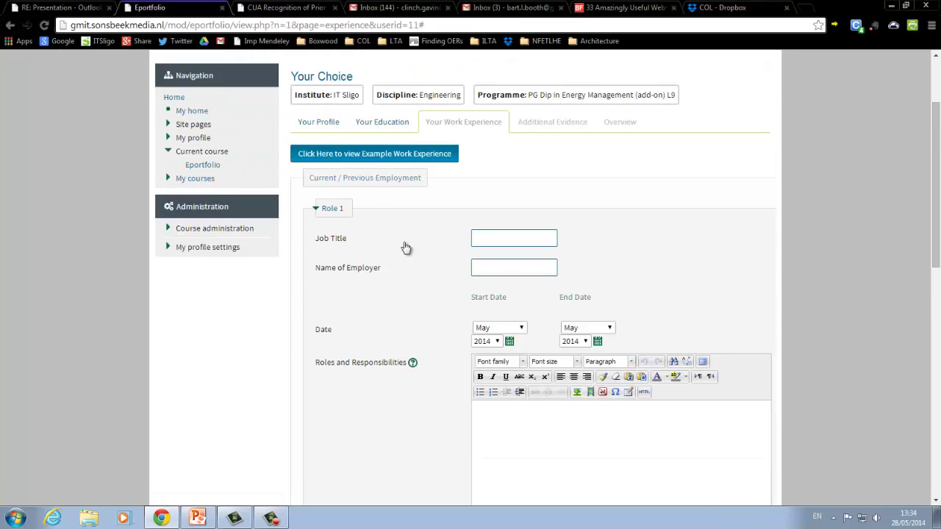
{"action": "left_click", "coordinate": [391, 156]}
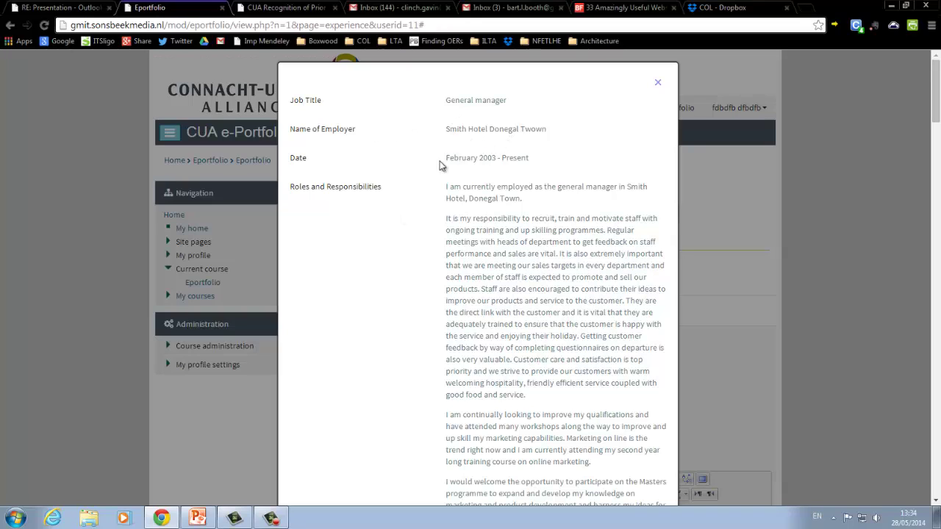
{"action": "scroll", "coordinate": [425, 201], "scroll_direction": "down", "scroll_amount": 1}
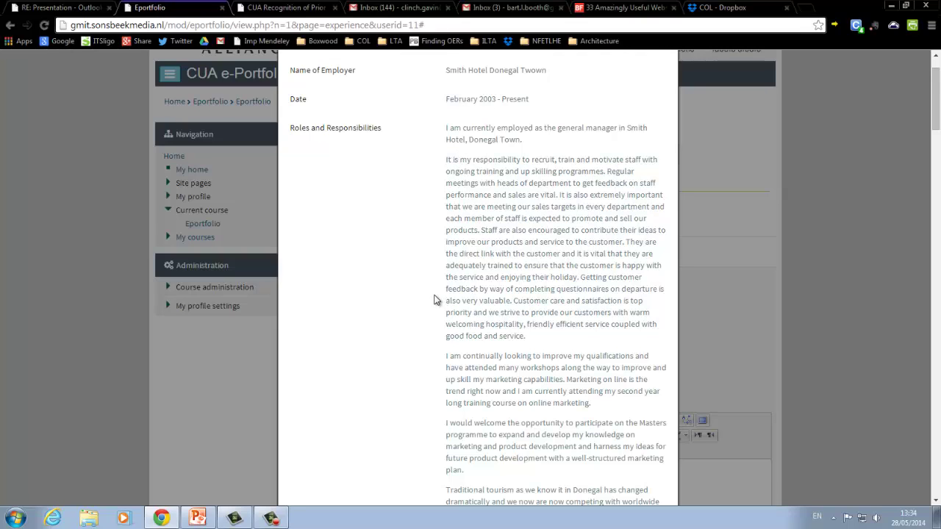
{"action": "scroll", "coordinate": [435, 296], "scroll_direction": "down", "scroll_amount": 4}
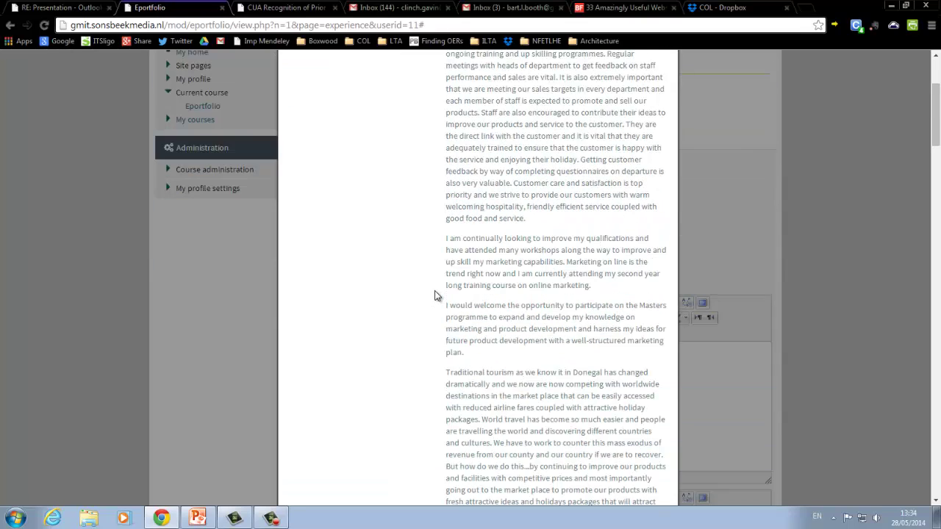
{"action": "scroll", "coordinate": [434, 295], "scroll_direction": "down", "scroll_amount": 3}
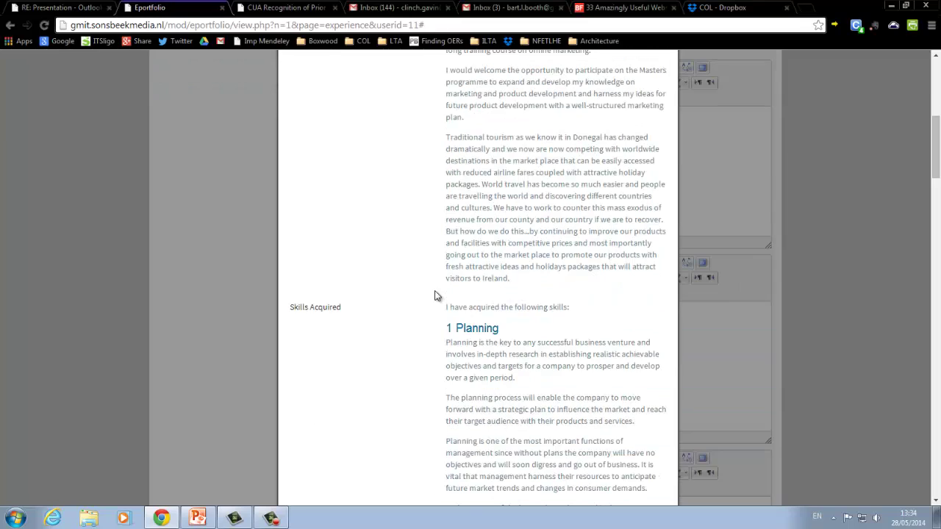
{"action": "scroll", "coordinate": [412, 275], "scroll_direction": "down", "scroll_amount": 1}
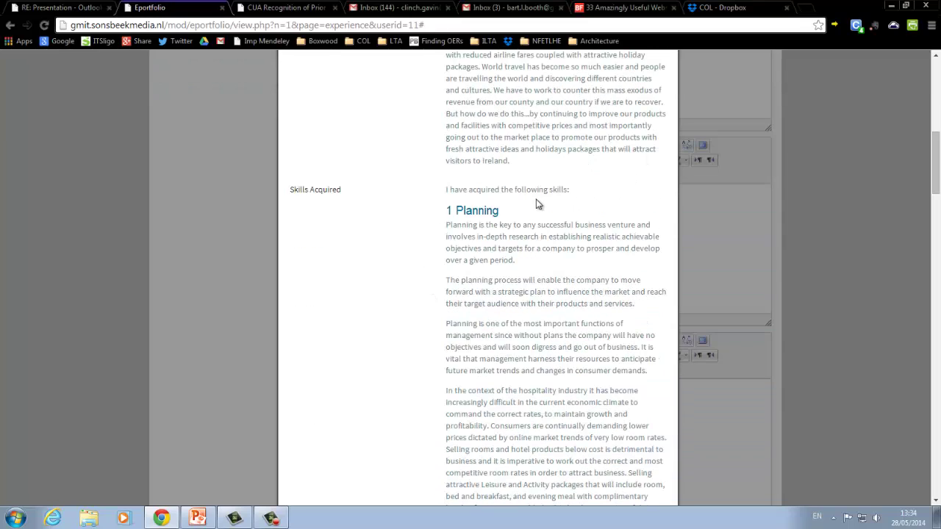
{"action": "scroll", "coordinate": [412, 245], "scroll_direction": "down", "scroll_amount": 1}
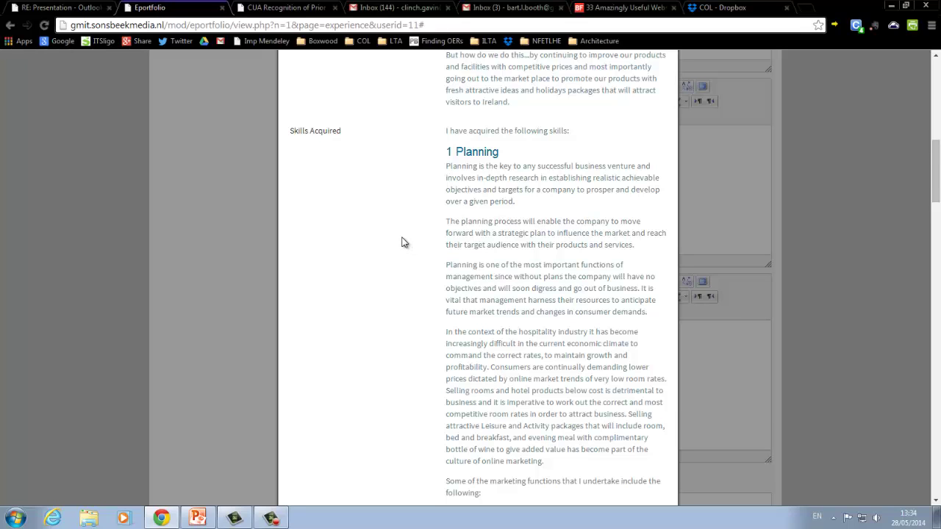
{"action": "scroll", "coordinate": [403, 243], "scroll_direction": "down", "scroll_amount": 5}
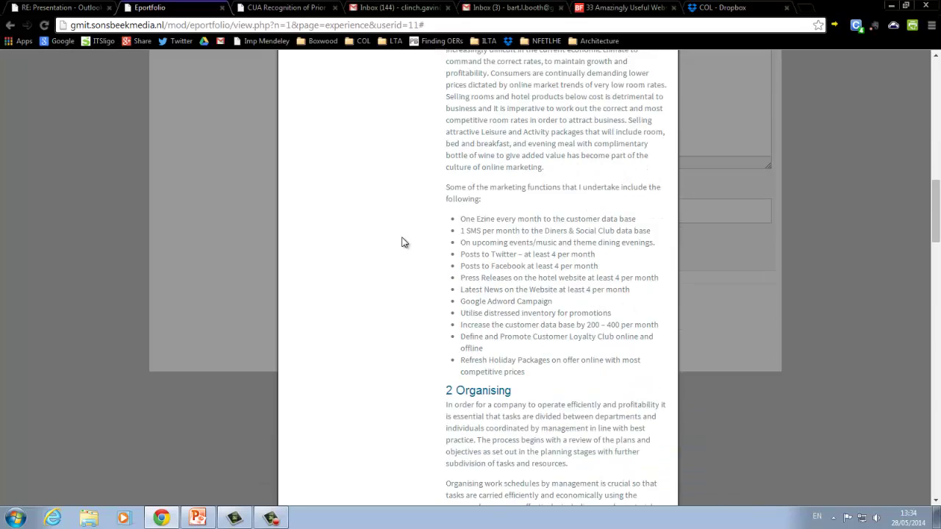
{"action": "scroll", "coordinate": [403, 242], "scroll_direction": "down", "scroll_amount": 2}
{"action": "scroll", "coordinate": [406, 228], "scroll_direction": "down", "scroll_amount": 1}
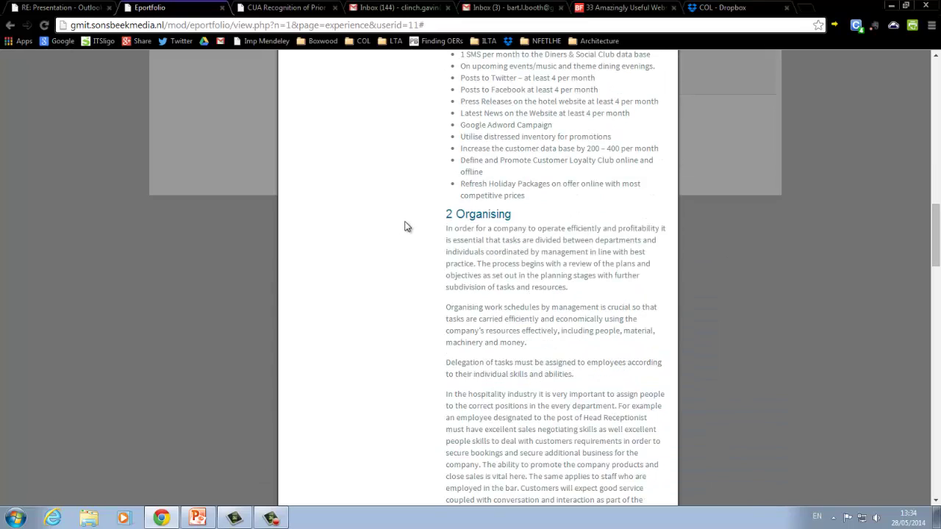
{"action": "scroll", "coordinate": [406, 226], "scroll_direction": "down", "scroll_amount": 6}
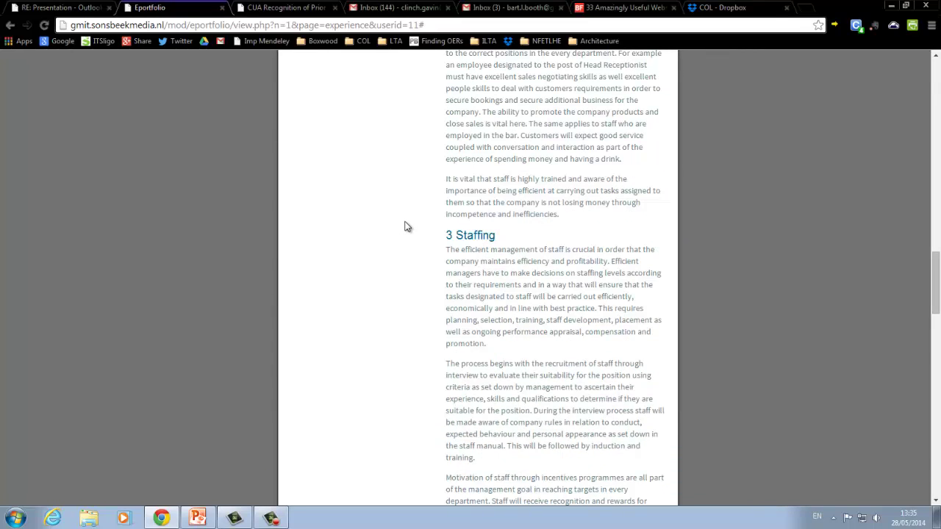
{"action": "scroll", "coordinate": [406, 226], "scroll_direction": "down", "scroll_amount": 4}
{"action": "scroll", "coordinate": [406, 226], "scroll_direction": "down", "scroll_amount": 3}
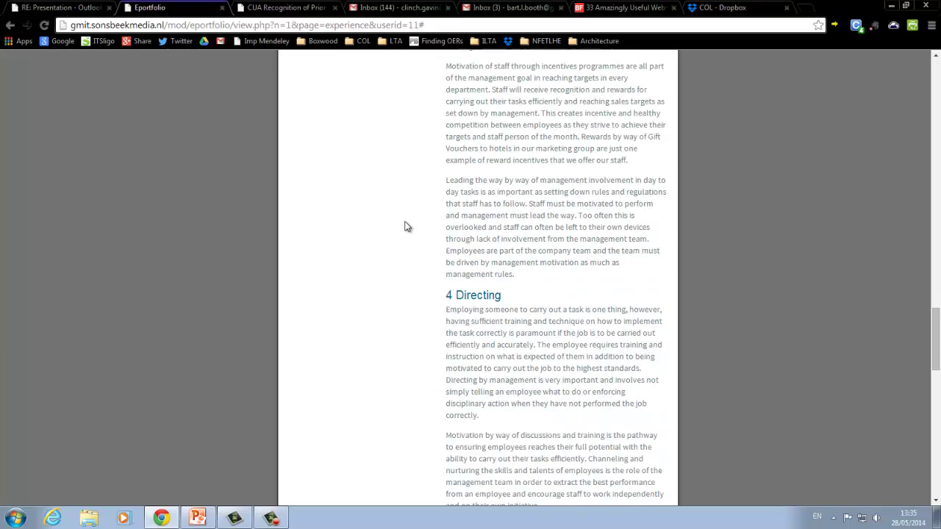
{"action": "scroll", "coordinate": [404, 227], "scroll_direction": "down", "scroll_amount": 7}
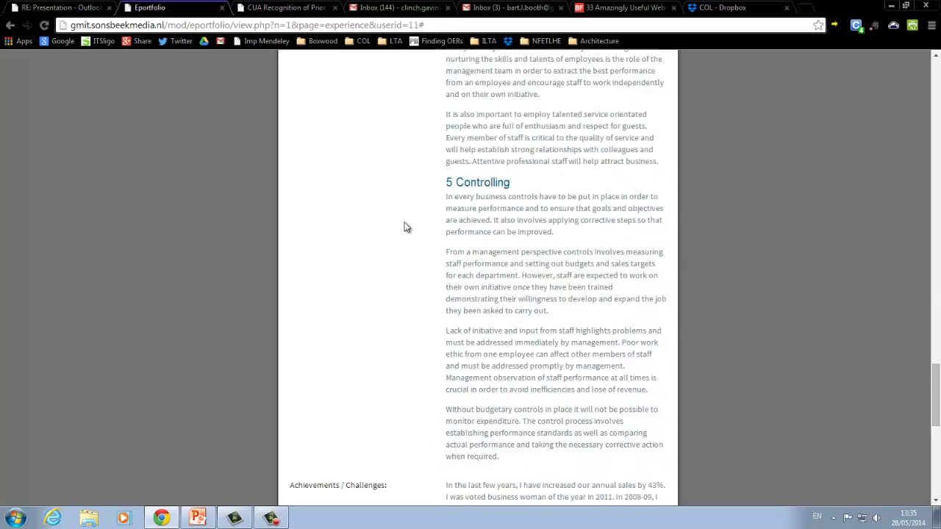
{"action": "scroll", "coordinate": [405, 228], "scroll_direction": "down", "scroll_amount": 8}
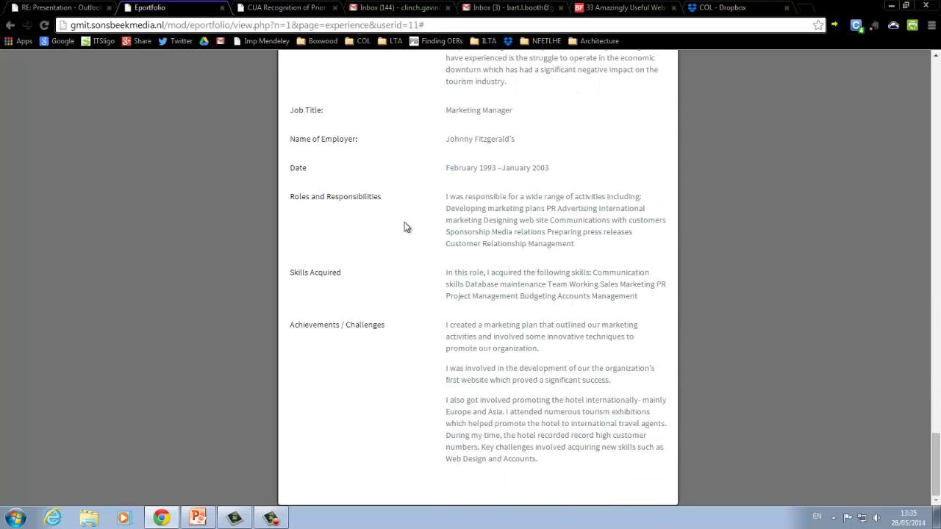
{"action": "scroll", "coordinate": [405, 227], "scroll_direction": "up", "scroll_amount": 12}
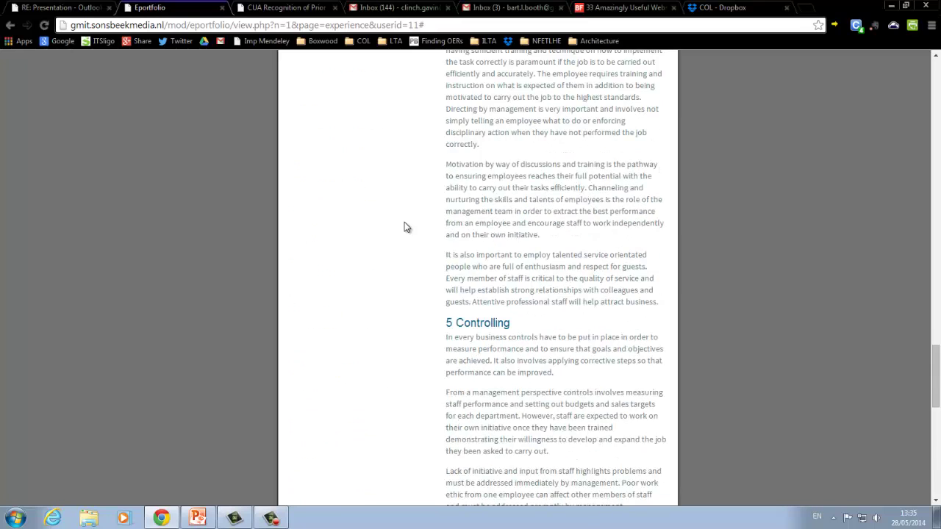
{"action": "scroll", "coordinate": [404, 227], "scroll_direction": "down", "scroll_amount": 6}
{"action": "scroll", "coordinate": [403, 228], "scroll_direction": "down", "scroll_amount": 5}
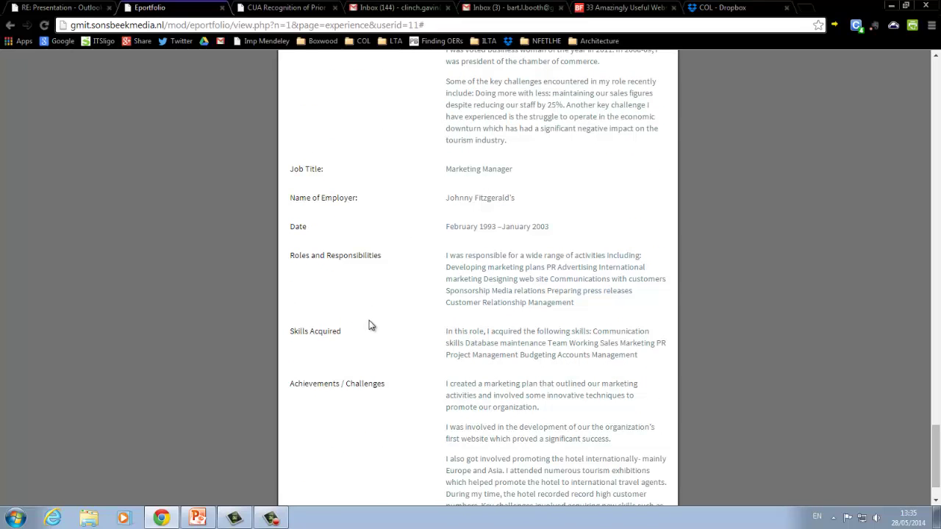
{"action": "scroll", "coordinate": [357, 398], "scroll_direction": "down", "scroll_amount": 1}
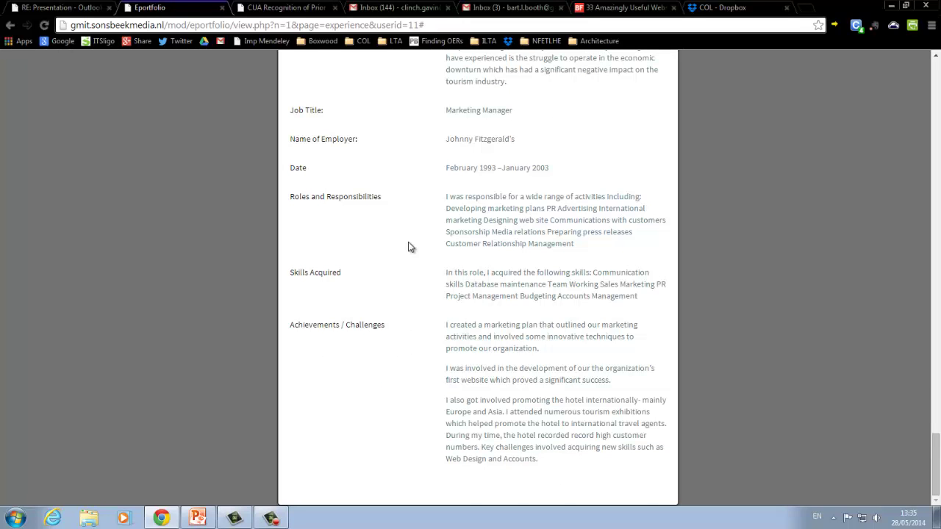
{"action": "scroll", "coordinate": [408, 247], "scroll_direction": "up", "scroll_amount": 10}
{"action": "scroll", "coordinate": [408, 247], "scroll_direction": "up", "scroll_amount": 15}
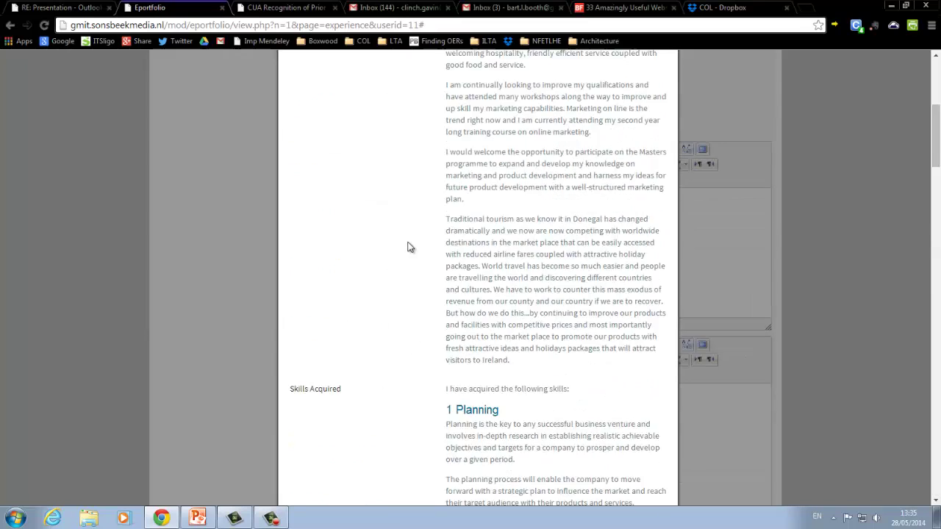
- Close the example work entry and scroll the blank Role 1 form down to its Save button
{"action": "left_click", "coordinate": [658, 82]}
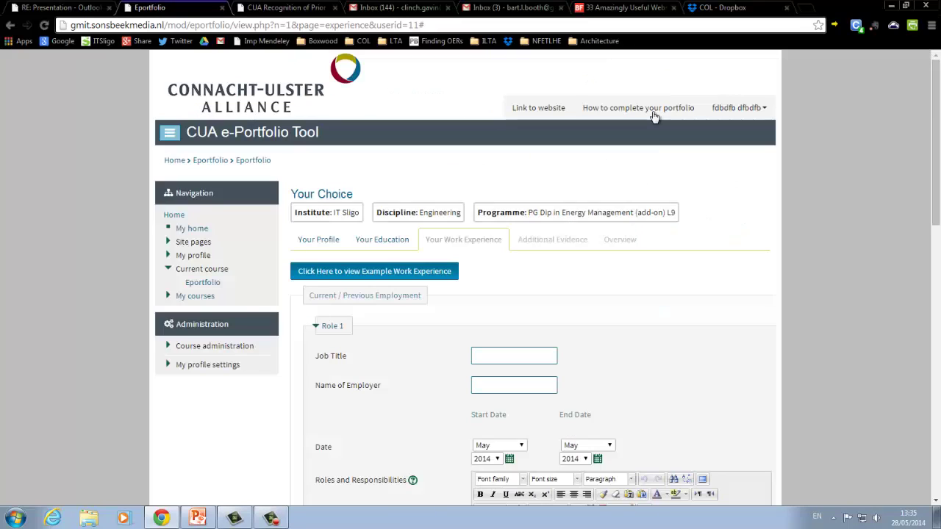
{"action": "scroll", "coordinate": [769, 288], "scroll_direction": "down", "scroll_amount": 1}
{"action": "scroll", "coordinate": [641, 222], "scroll_direction": "down", "scroll_amount": 2}
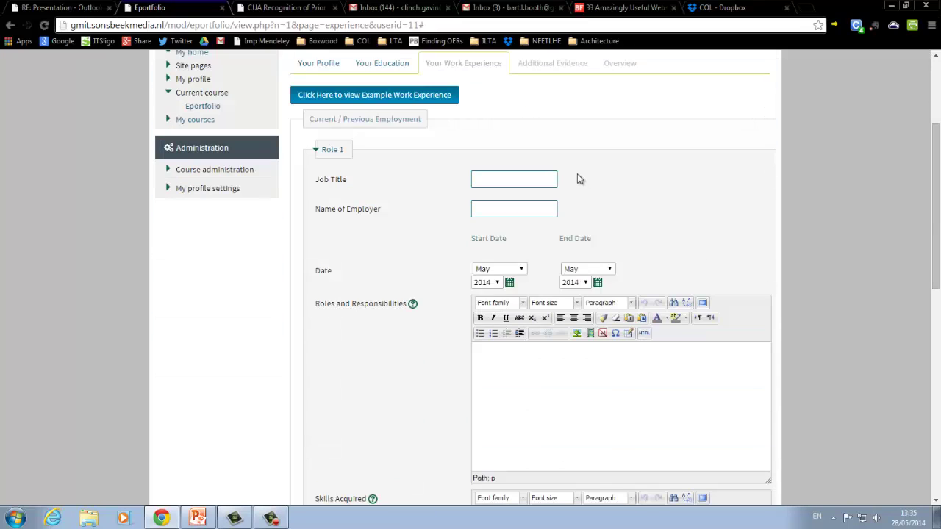
{"action": "scroll", "coordinate": [672, 263], "scroll_direction": "down", "scroll_amount": 2}
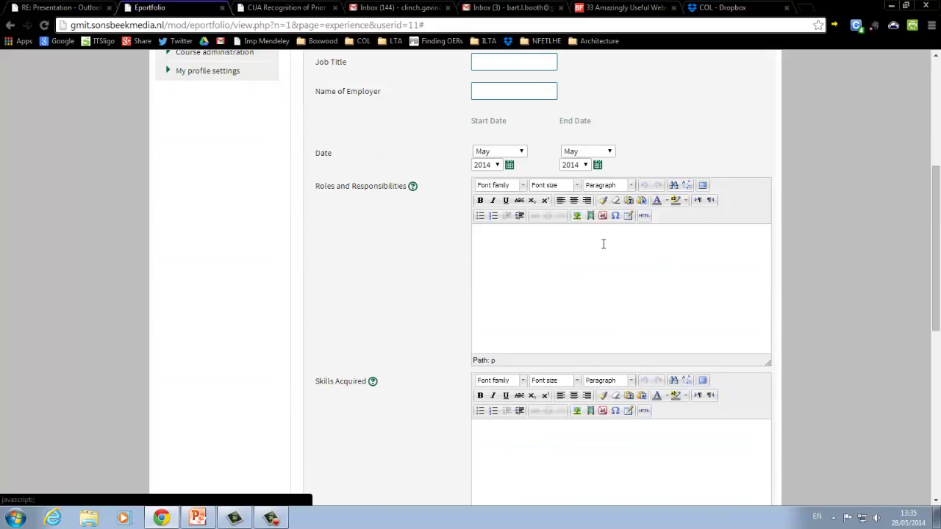
{"action": "scroll", "coordinate": [504, 228], "scroll_direction": "down", "scroll_amount": 2}
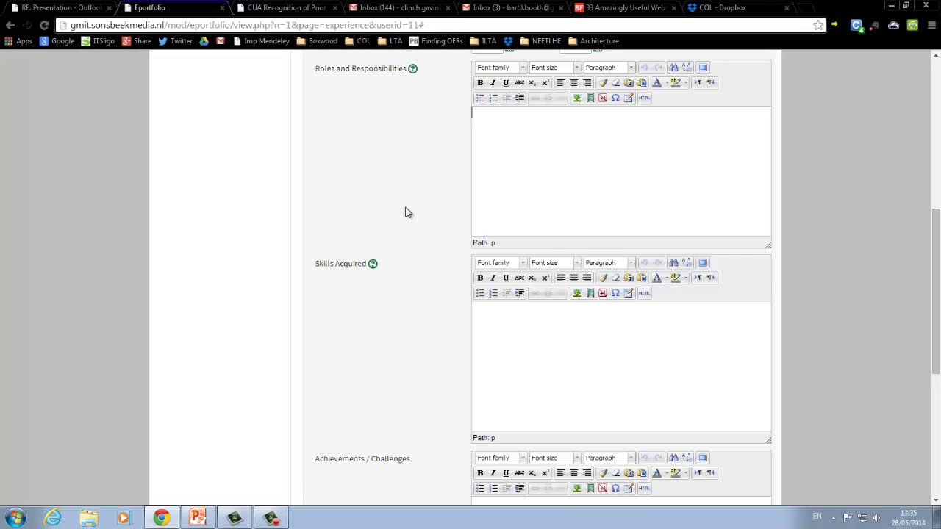
{"action": "scroll", "coordinate": [404, 217], "scroll_direction": "down", "scroll_amount": 2}
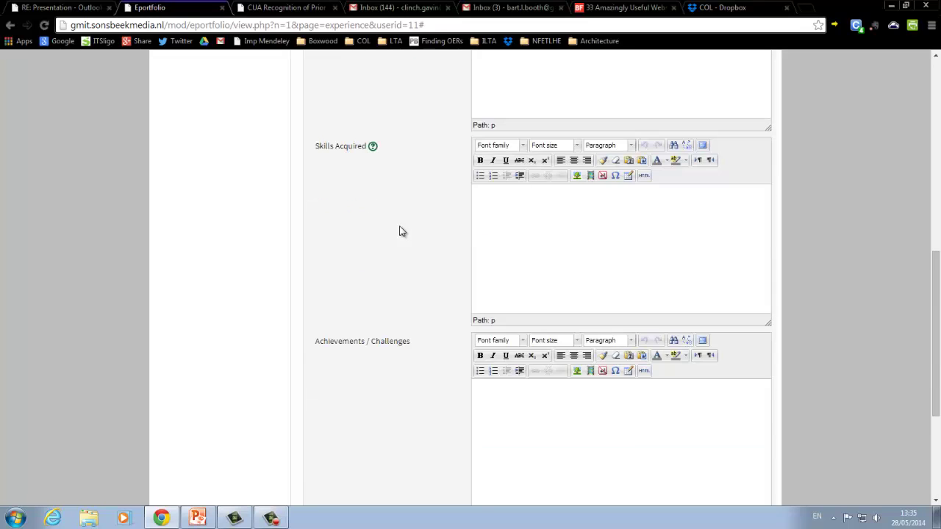
{"action": "scroll", "coordinate": [400, 231], "scroll_direction": "down", "scroll_amount": 4}
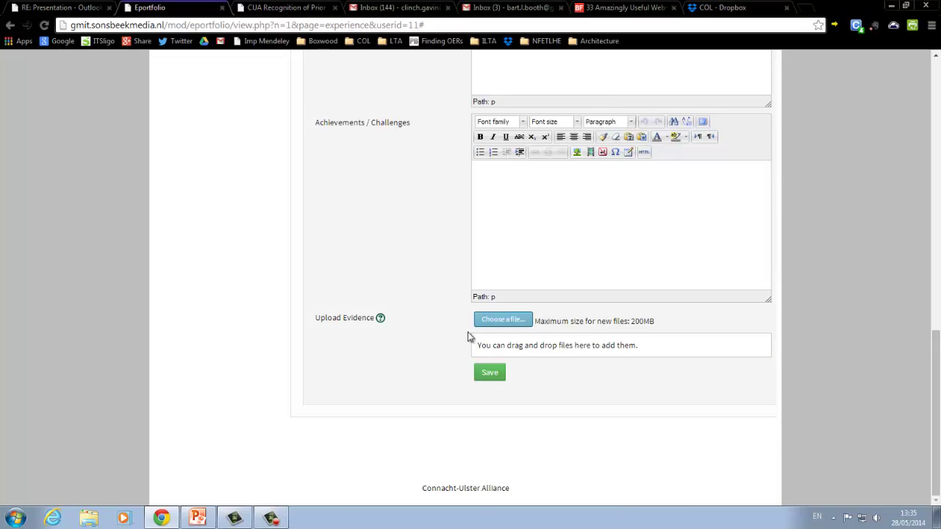
- Save Role 1, check its summary, and start a blank Role 2 form with Add Role
{"action": "left_click", "coordinate": [488, 374]}
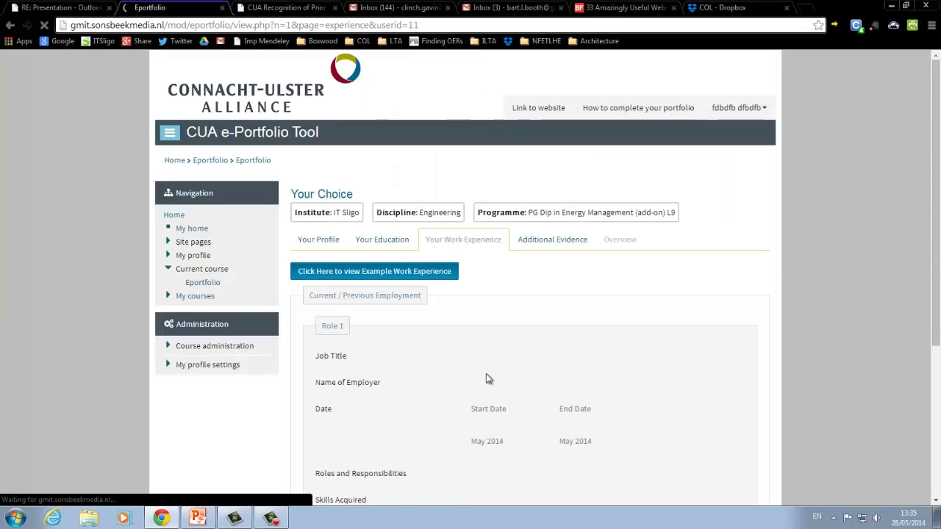
{"action": "scroll", "coordinate": [478, 353], "scroll_direction": "down", "scroll_amount": 3}
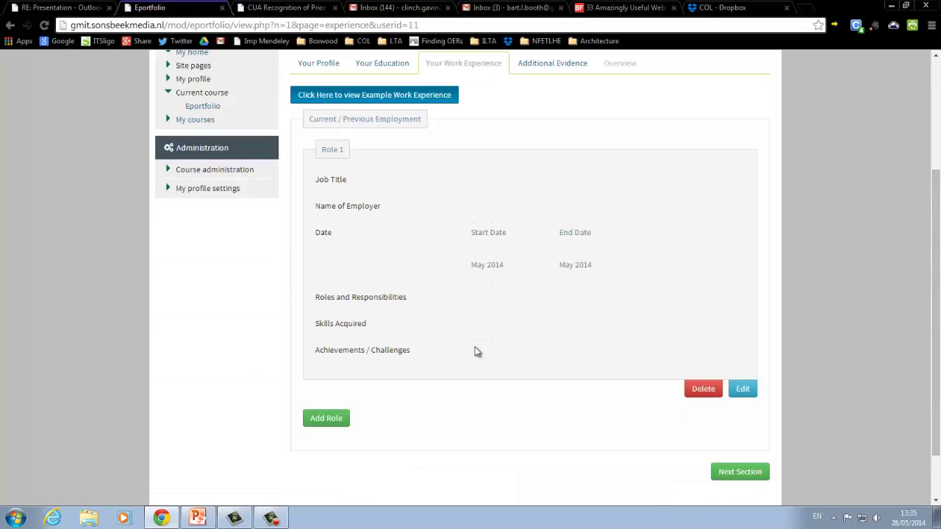
{"action": "scroll", "coordinate": [474, 352], "scroll_direction": "down", "scroll_amount": 1}
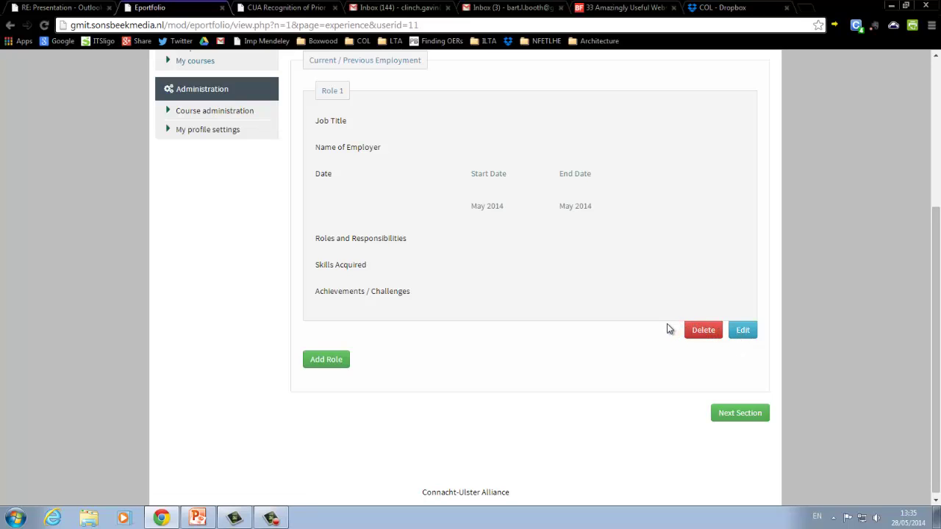
{"action": "left_click", "coordinate": [319, 361]}
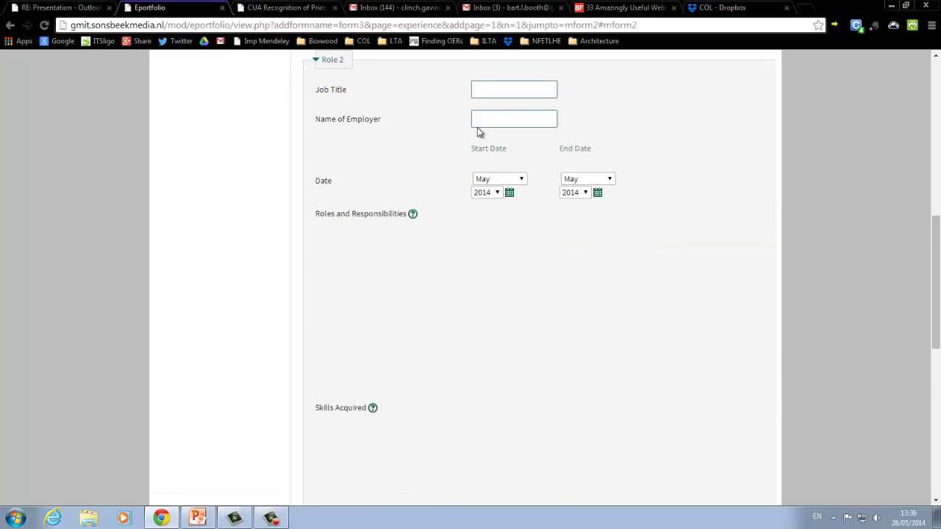
- Enter the job title 'Job 2' for Role 2 and save the entry
{"action": "left_click", "coordinate": [475, 90]}
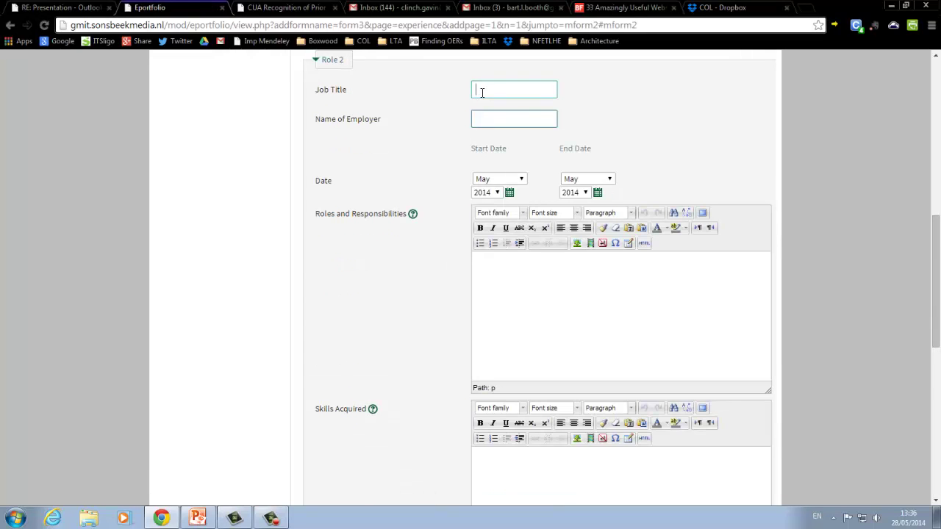
{"action": "type", "text": "Job 2"}
{"action": "scroll", "coordinate": [442, 213], "scroll_direction": "down", "scroll_amount": 7}
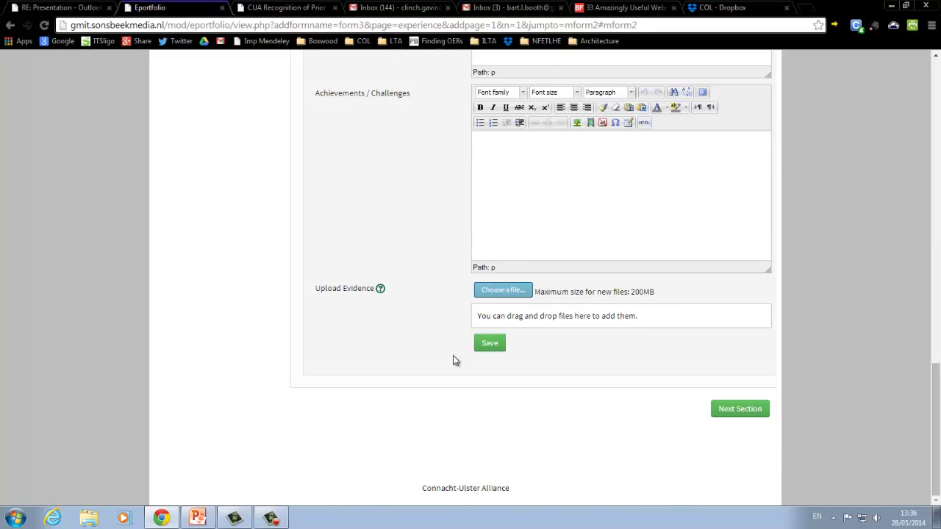
{"action": "left_click", "coordinate": [487, 345]}
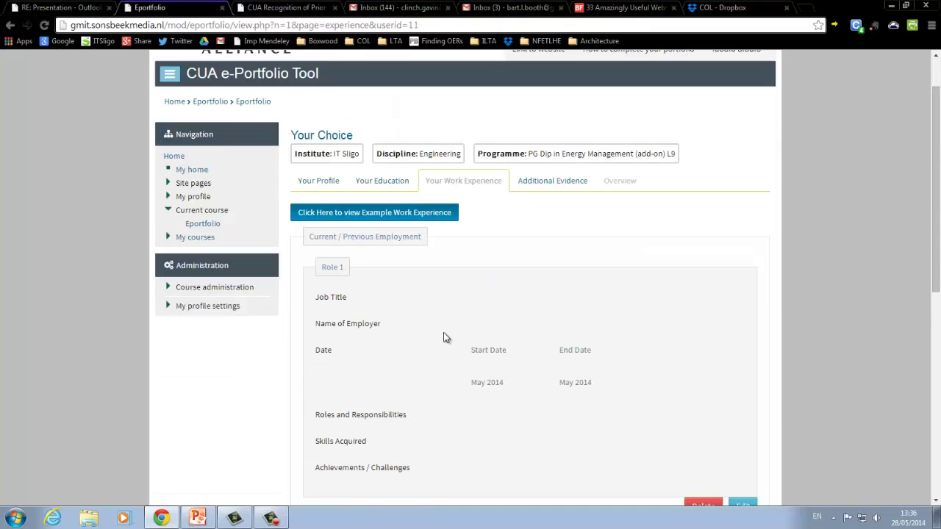
- Scroll past the saved roles and continue with Next Section to Additional Evidence
{"action": "scroll", "coordinate": [441, 323], "scroll_direction": "down", "scroll_amount": 3}
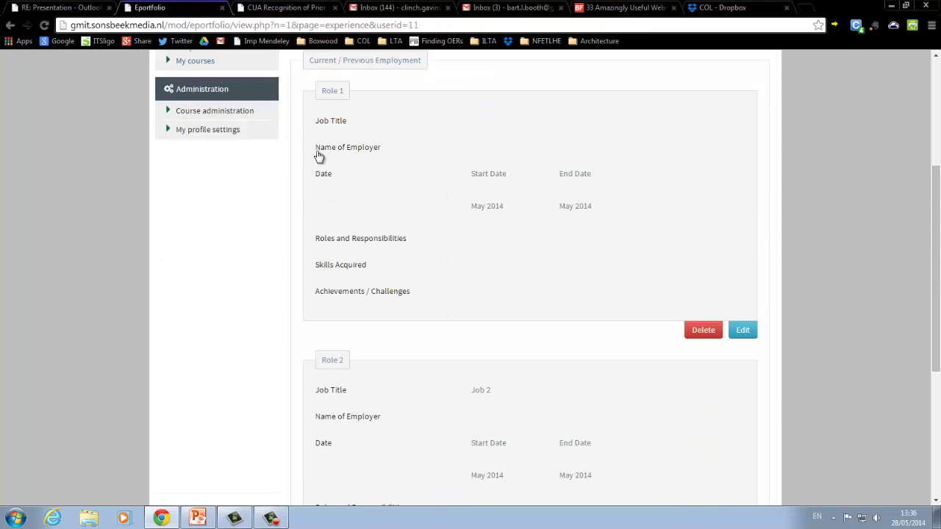
{"action": "scroll", "coordinate": [425, 166], "scroll_direction": "up", "scroll_amount": 1}
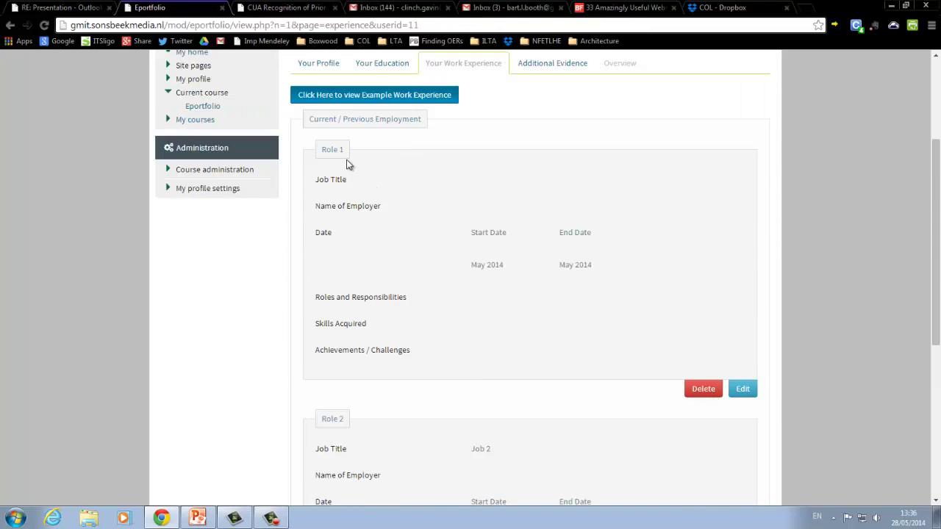
{"action": "scroll", "coordinate": [372, 189], "scroll_direction": "down", "scroll_amount": 3}
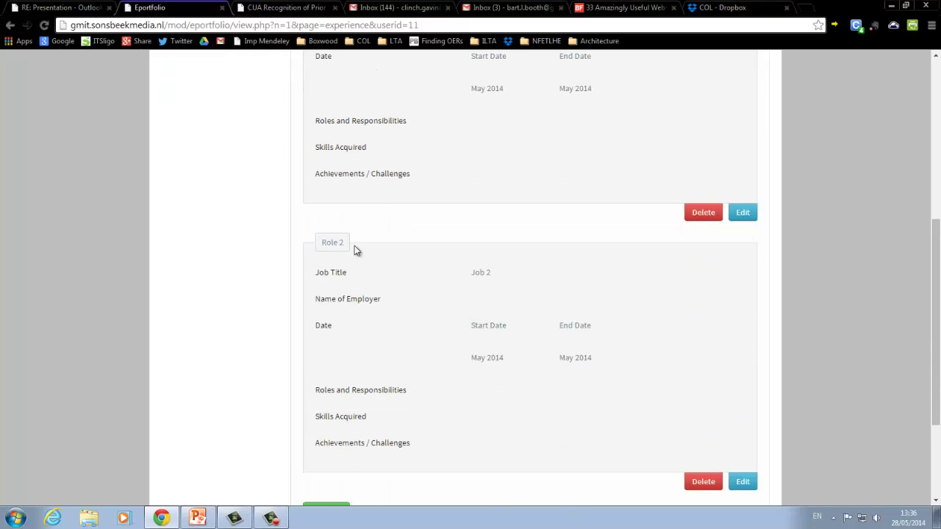
{"action": "scroll", "coordinate": [478, 384], "scroll_direction": "down", "scroll_amount": 3}
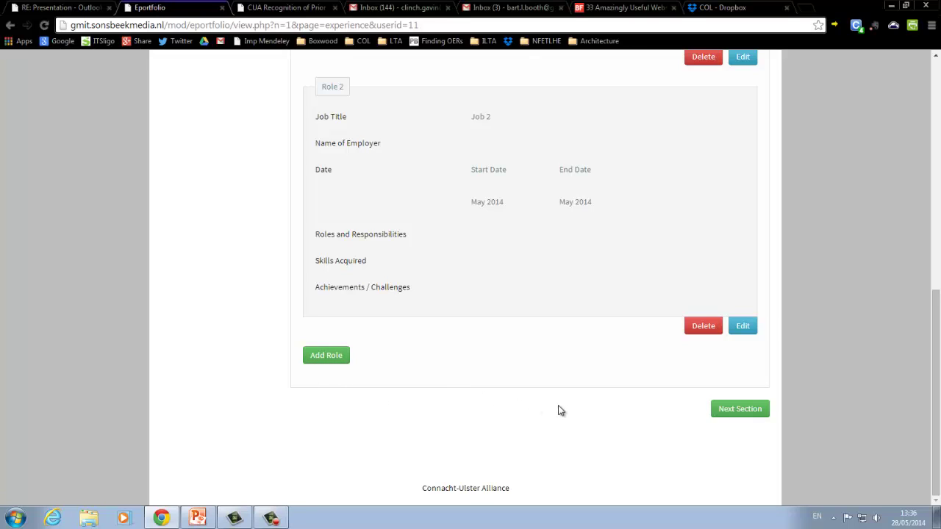
{"action": "left_click", "coordinate": [739, 413]}
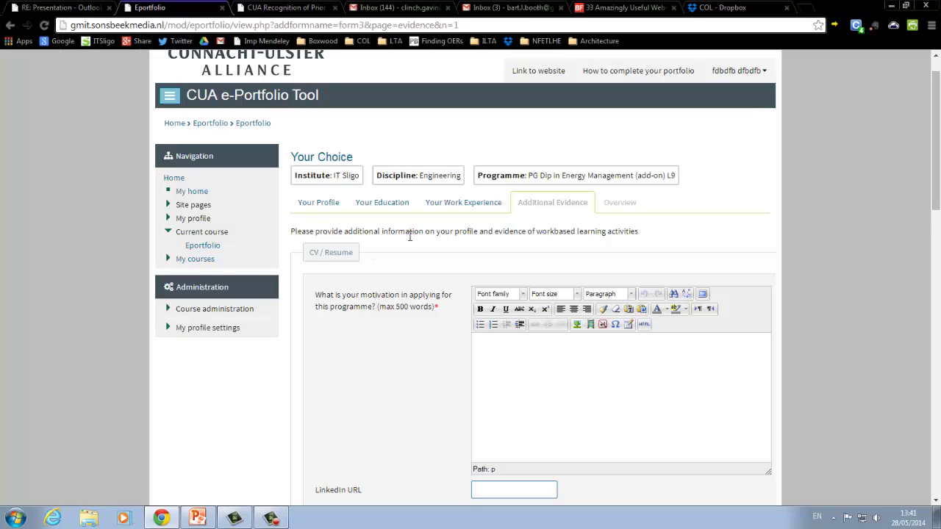
- Scroll down to CV Document and bring up the file picker with 'Choose a file...'
{"action": "scroll", "coordinate": [410, 242], "scroll_direction": "down", "scroll_amount": 1}
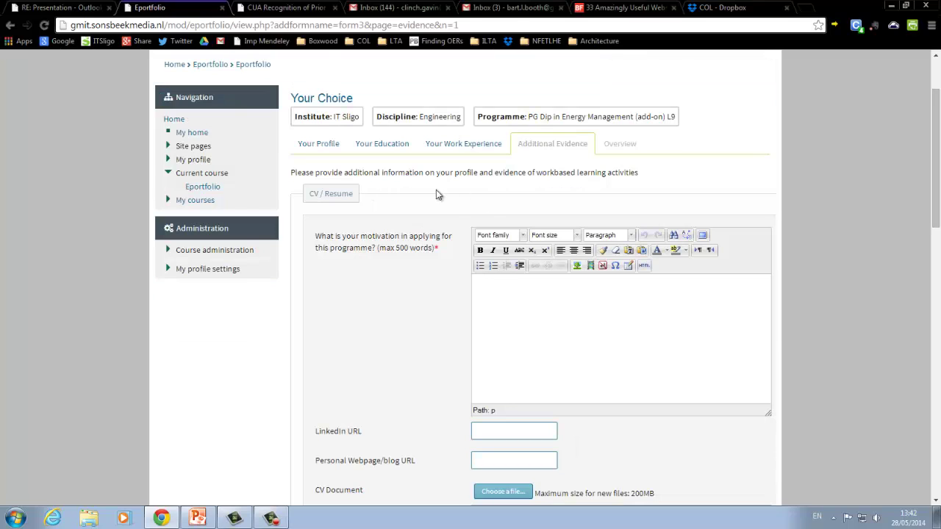
{"action": "scroll", "coordinate": [400, 195], "scroll_direction": "down", "scroll_amount": 1}
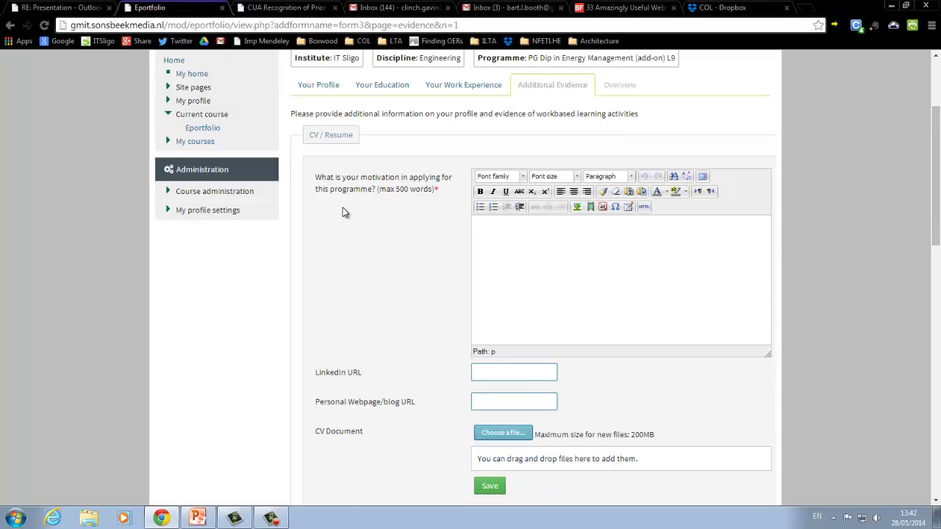
{"action": "scroll", "coordinate": [343, 209], "scroll_direction": "down", "scroll_amount": 1}
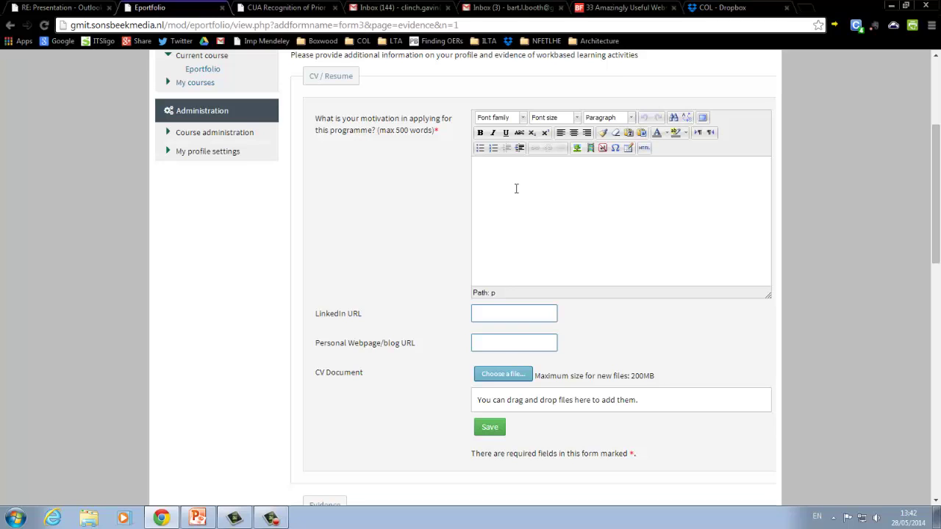
{"action": "scroll", "coordinate": [378, 243], "scroll_direction": "down", "scroll_amount": 1}
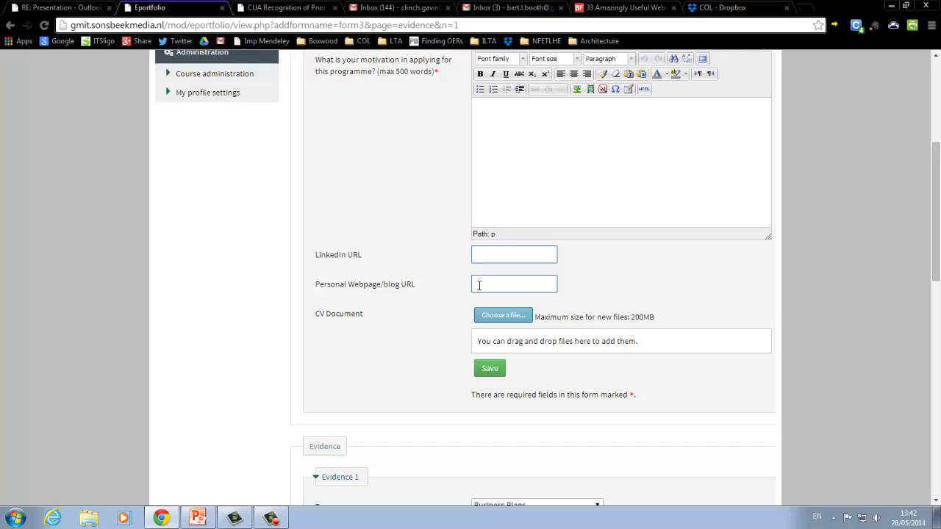
{"action": "scroll", "coordinate": [478, 289], "scroll_direction": "down", "scroll_amount": 1}
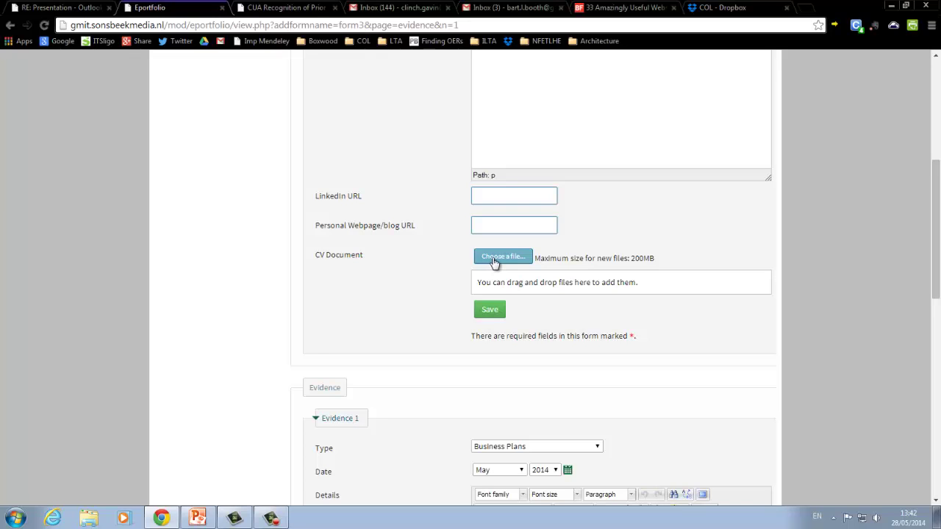
{"action": "left_click", "coordinate": [494, 263]}
{"action": "left_click", "coordinate": [247, 153]}
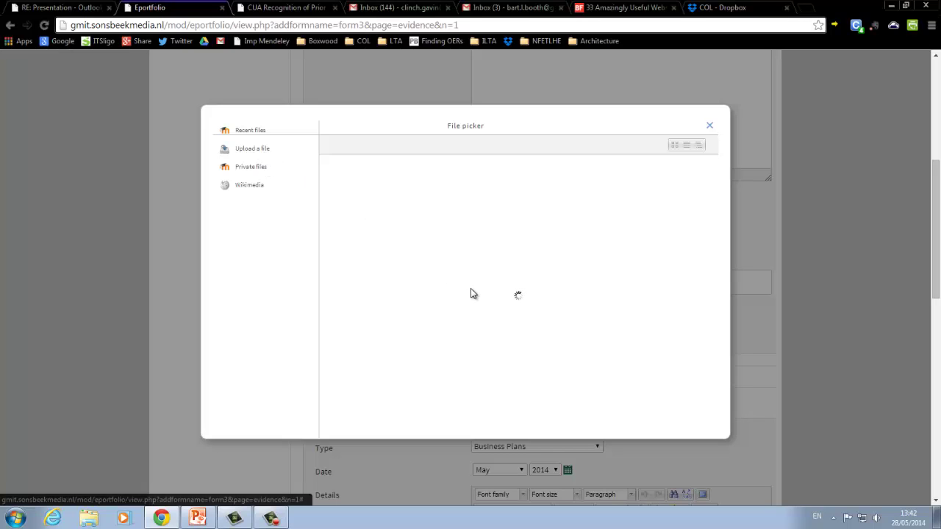
- View the 'Upload a file' form, then close the file picker without attaching a CV
{"action": "left_click", "coordinate": [250, 152]}
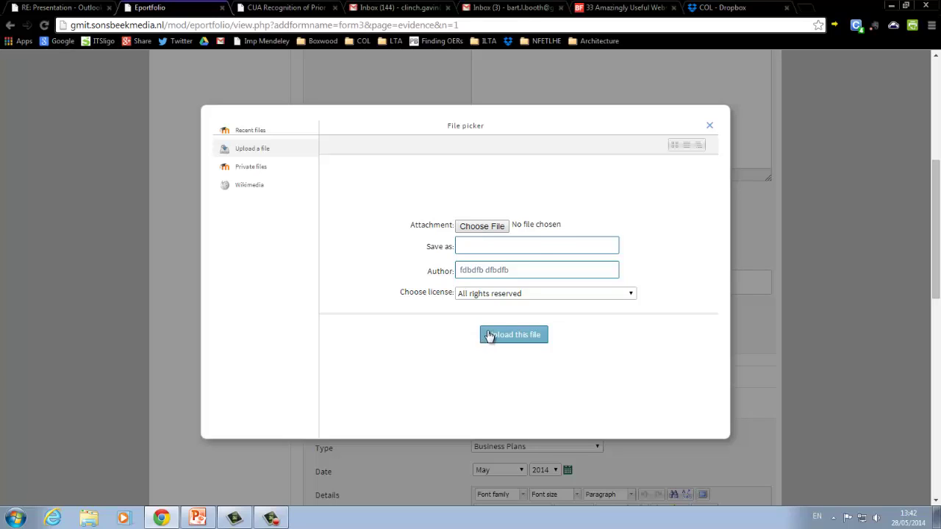
{"action": "left_click", "coordinate": [710, 125]}
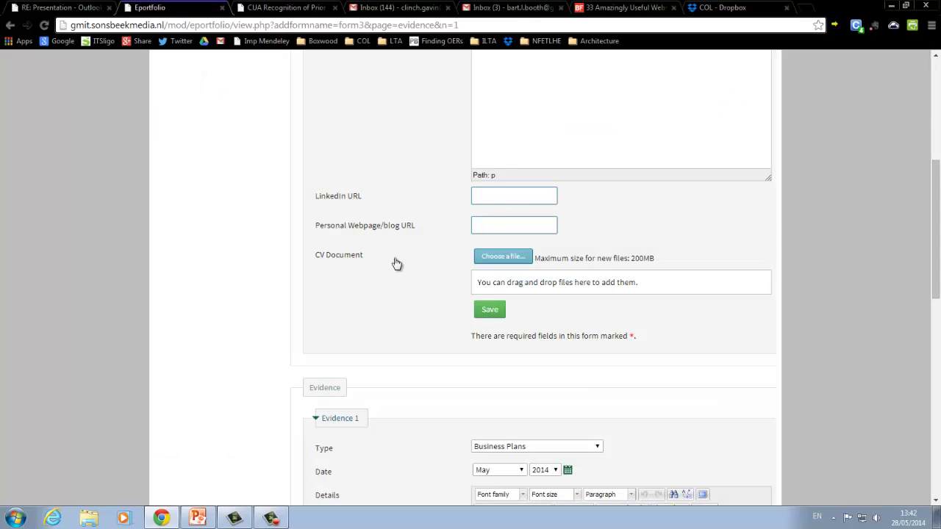
{"action": "scroll", "coordinate": [375, 276], "scroll_direction": "down", "scroll_amount": 1}
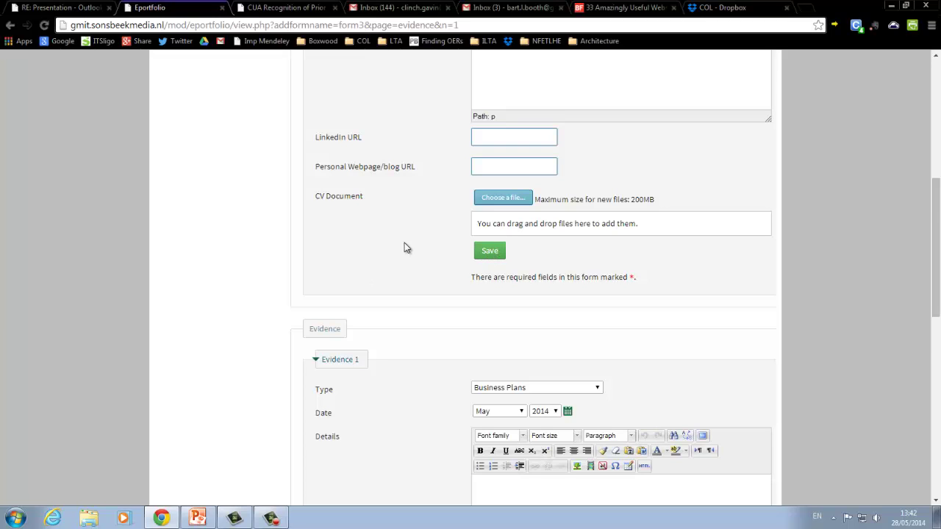
{"action": "scroll", "coordinate": [405, 247], "scroll_direction": "down", "scroll_amount": 2}
{"action": "scroll", "coordinate": [405, 247], "scroll_direction": "down", "scroll_amount": 1}
{"action": "scroll", "coordinate": [405, 246], "scroll_direction": "down", "scroll_amount": 1}
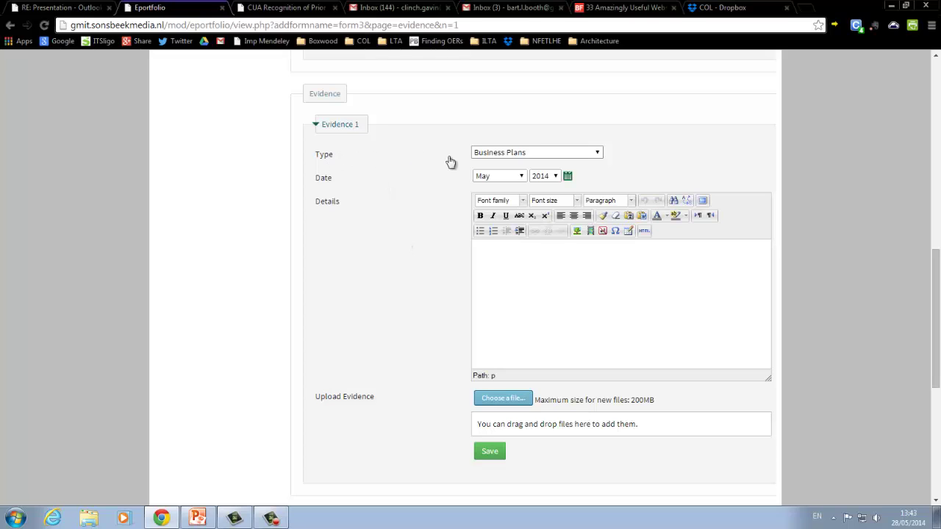
{"action": "left_click", "coordinate": [598, 153]}
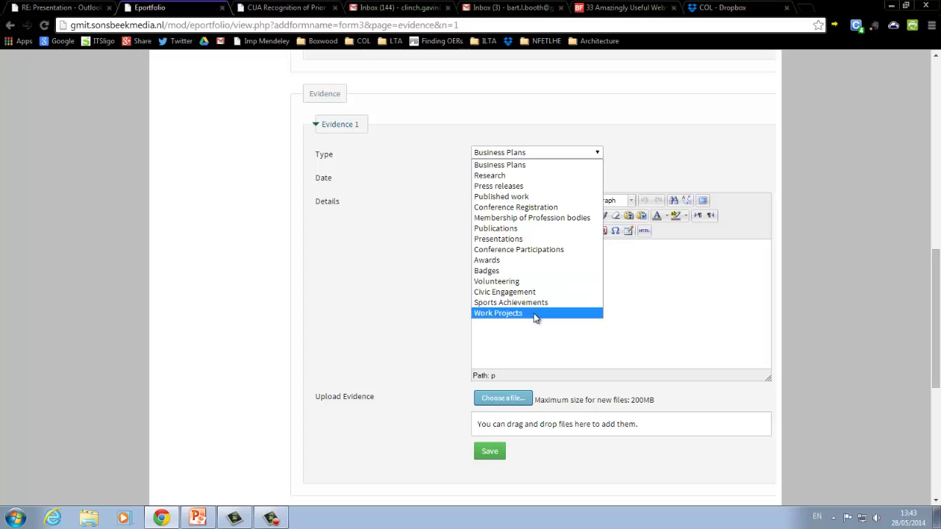
{"action": "left_click", "coordinate": [533, 156]}
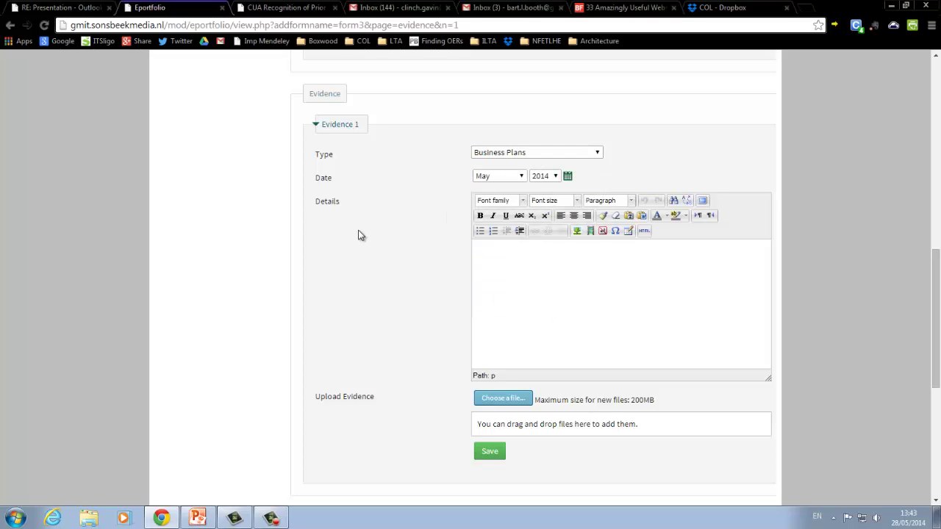
{"action": "scroll", "coordinate": [358, 235], "scroll_direction": "down", "scroll_amount": 1}
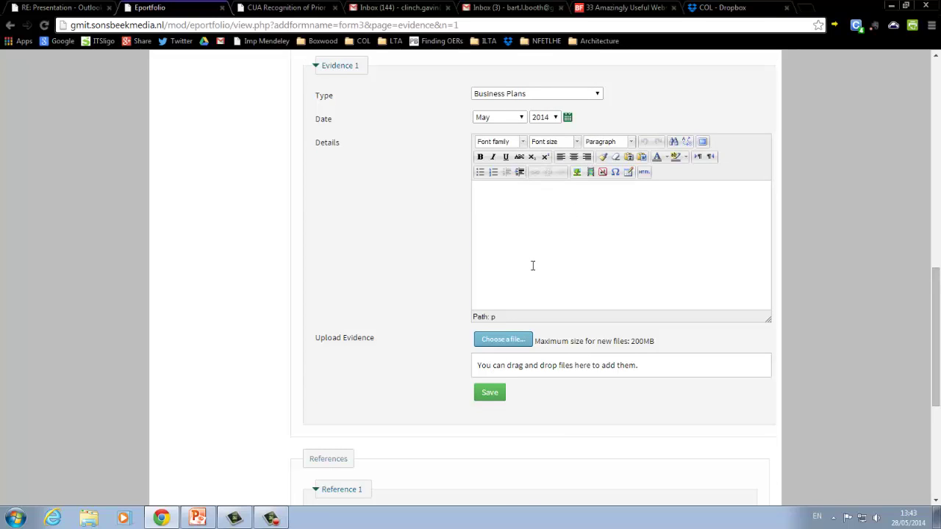
{"action": "scroll", "coordinate": [531, 265], "scroll_direction": "down", "scroll_amount": 1}
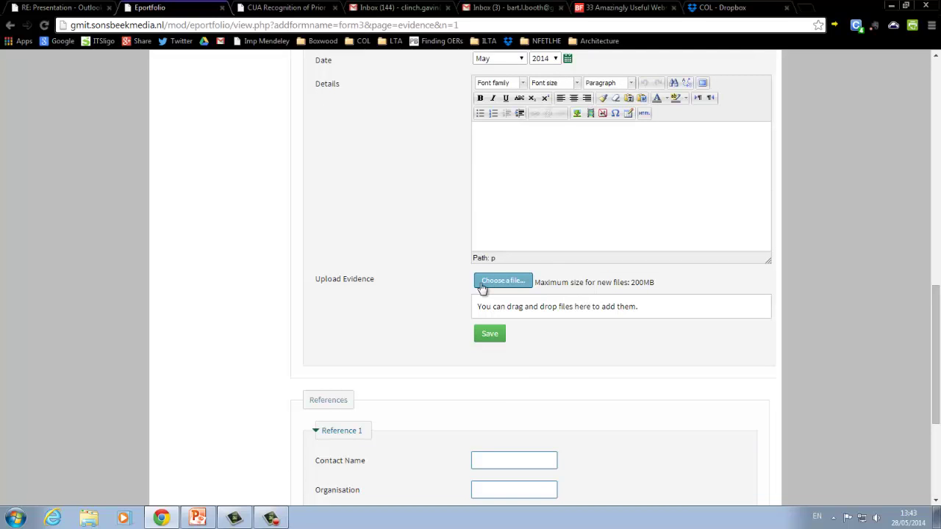
{"action": "scroll", "coordinate": [412, 266], "scroll_direction": "down", "scroll_amount": 3}
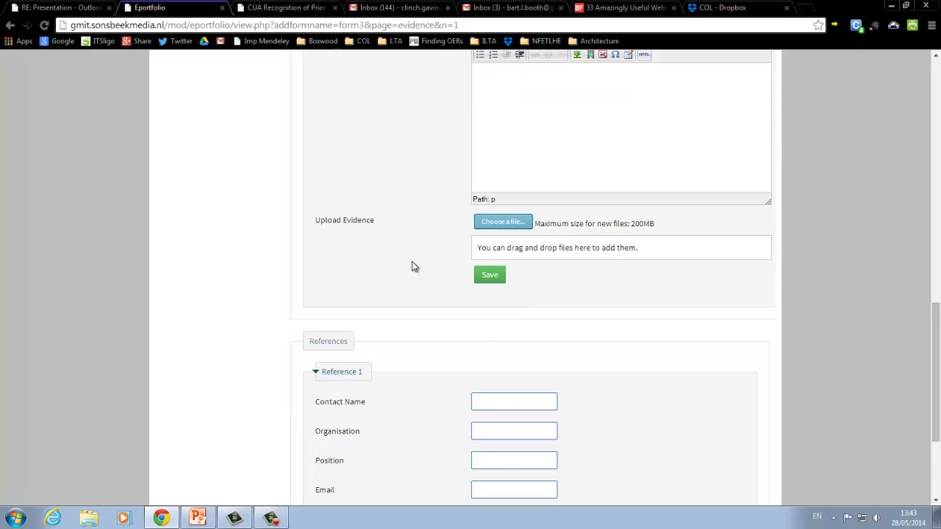
{"action": "scroll", "coordinate": [413, 266], "scroll_direction": "down", "scroll_amount": 1}
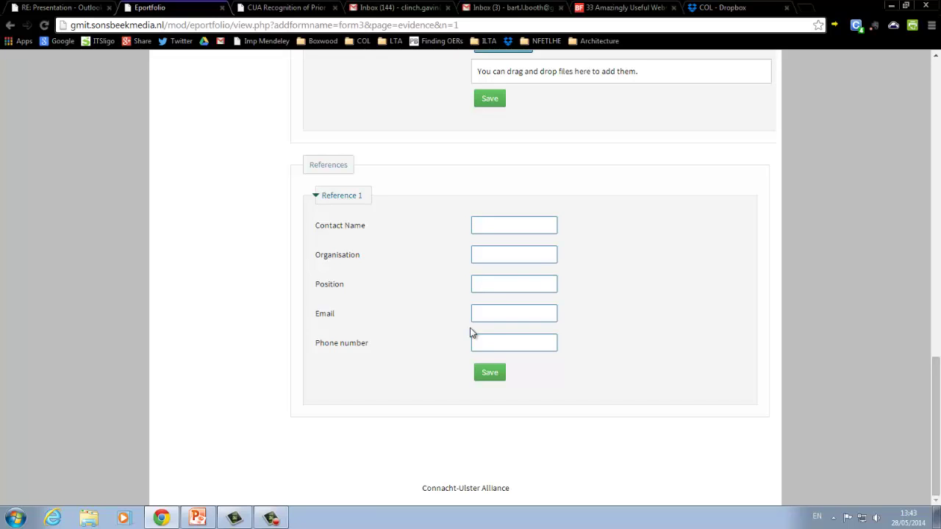
- Save the Reference 1 form and look over the reloaded Additional Evidence page
{"action": "left_click", "coordinate": [490, 373]}
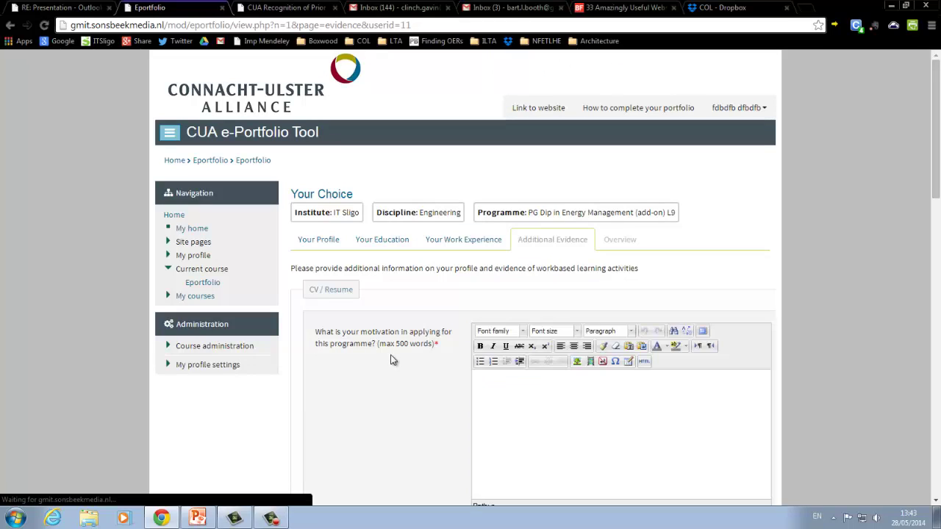
{"action": "scroll", "coordinate": [392, 359], "scroll_direction": "down", "scroll_amount": 1}
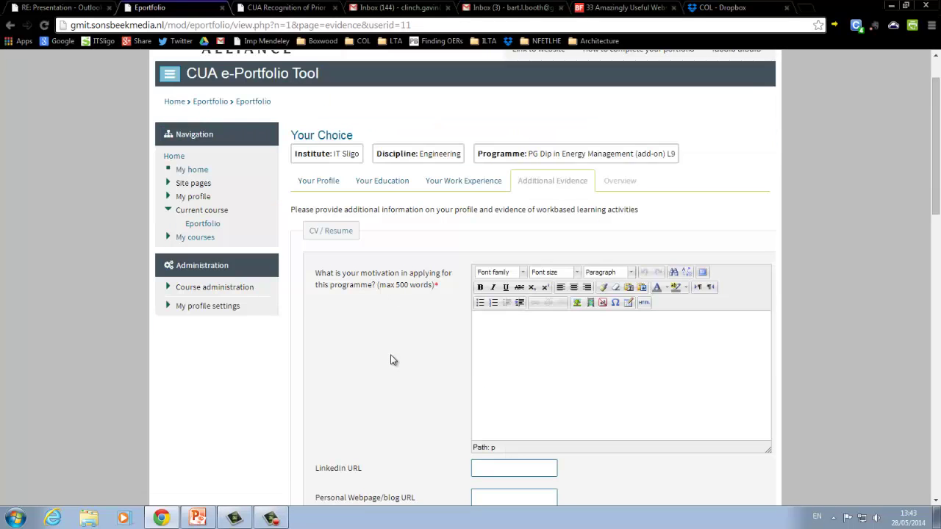
{"action": "scroll", "coordinate": [392, 360], "scroll_direction": "down", "scroll_amount": 7}
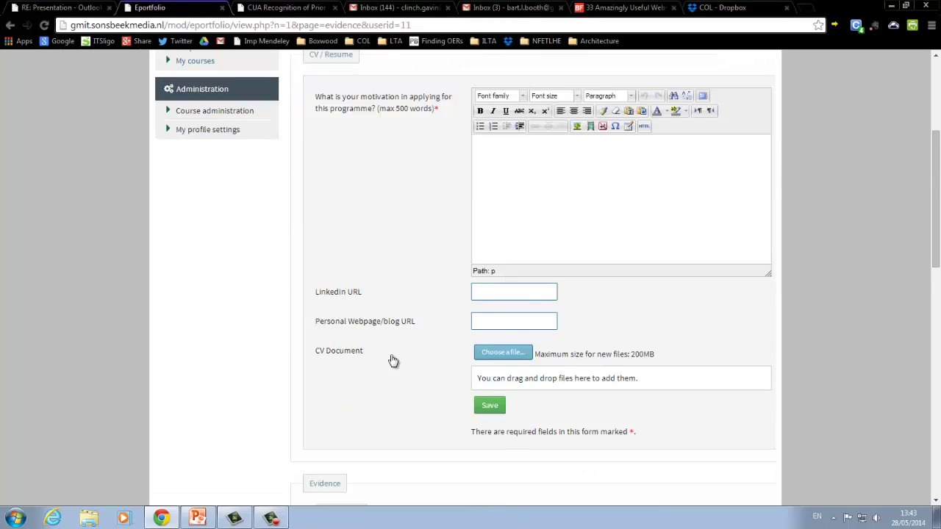
{"action": "scroll", "coordinate": [391, 360], "scroll_direction": "up", "scroll_amount": 9}
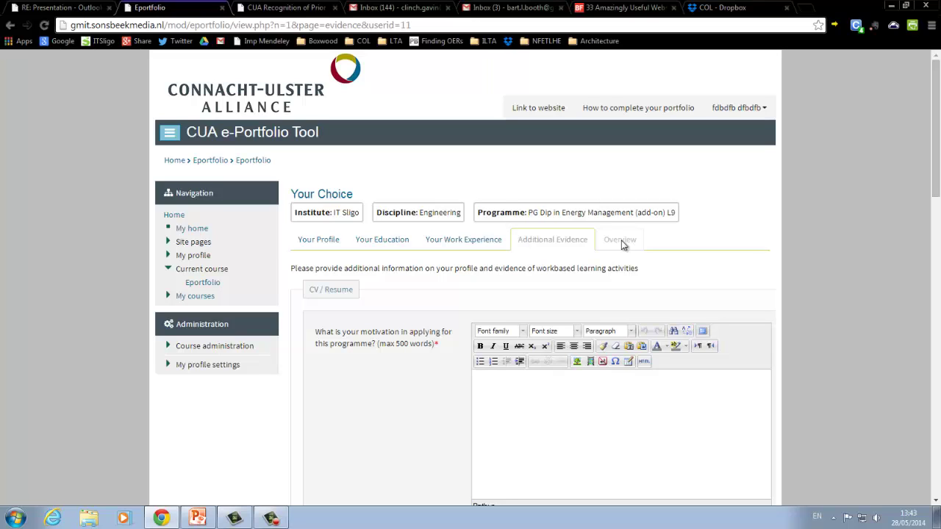
- Return via Your Work Experience to Your Profile and review the saved read-only details
{"action": "left_click", "coordinate": [482, 244]}
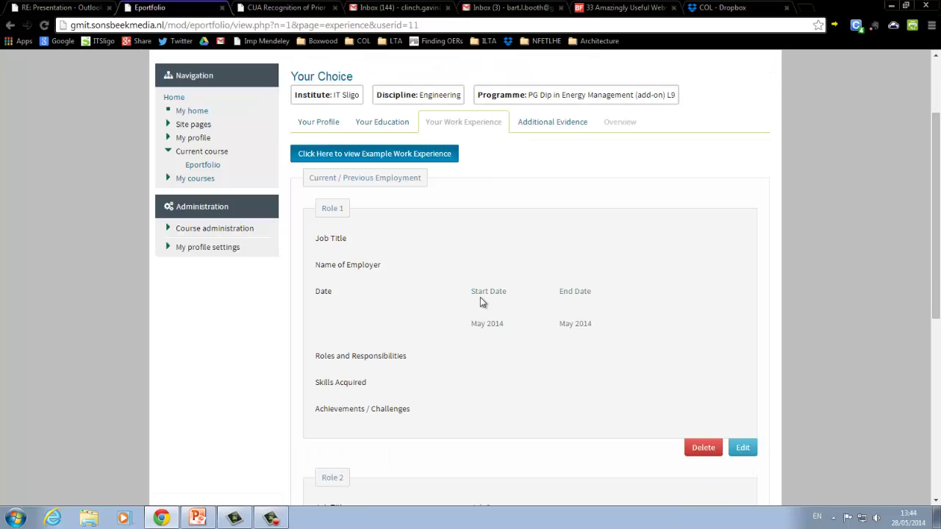
{"action": "scroll", "coordinate": [480, 297], "scroll_direction": "up", "scroll_amount": 2}
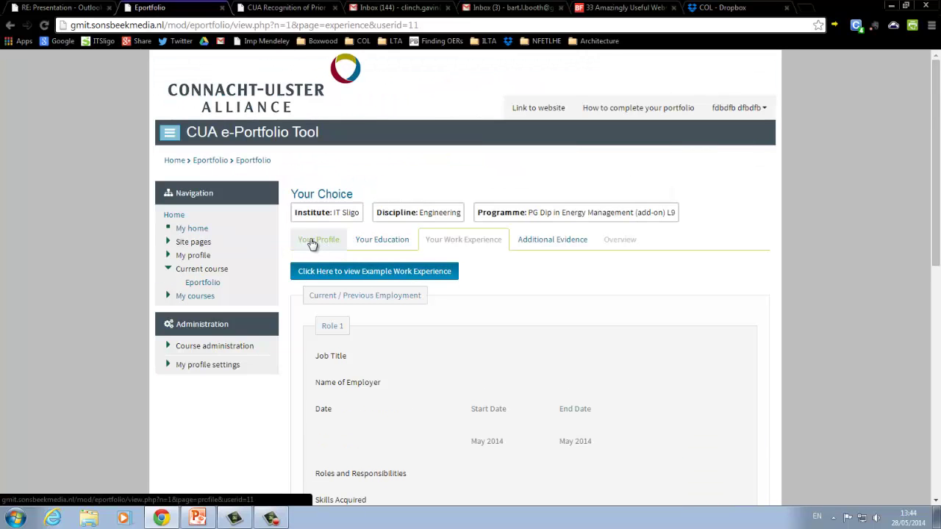
{"action": "left_click", "coordinate": [312, 243]}
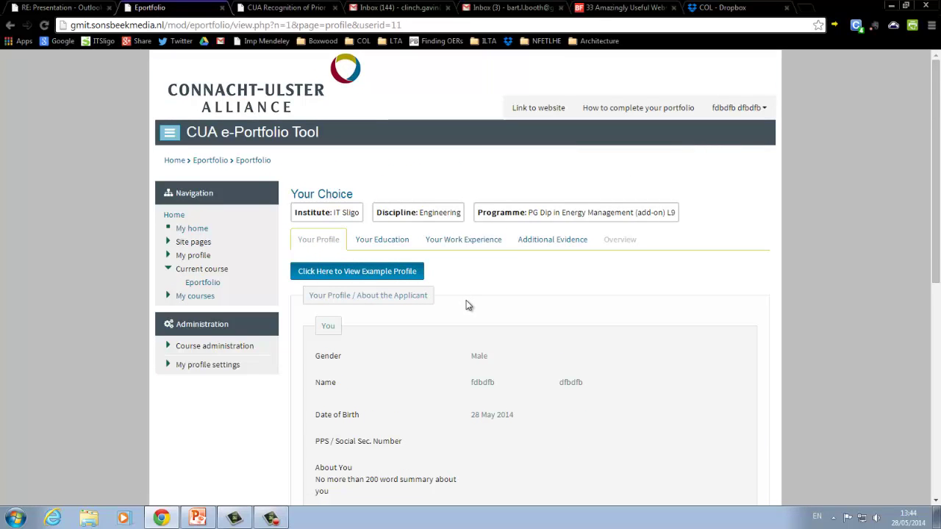
{"action": "scroll", "coordinate": [466, 304], "scroll_direction": "down", "scroll_amount": 1}
{"action": "scroll", "coordinate": [466, 304], "scroll_direction": "down", "scroll_amount": 2}
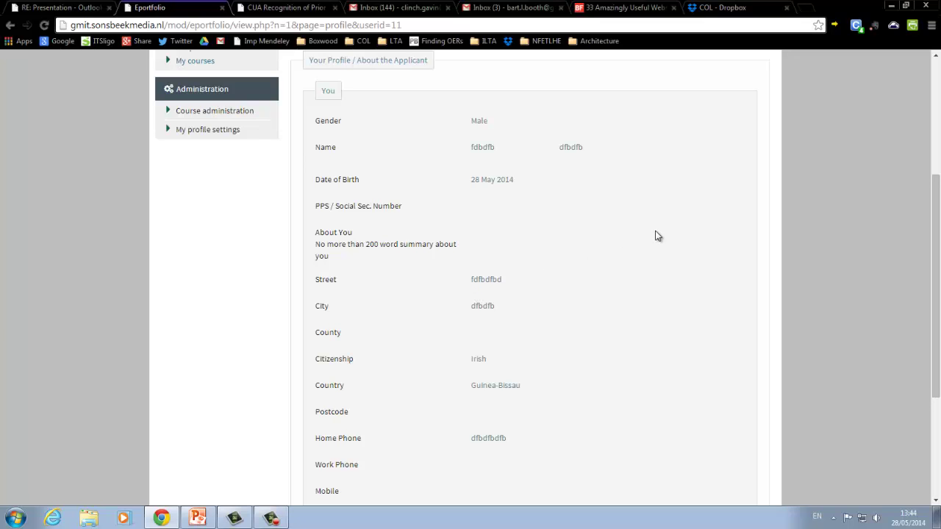
{"action": "scroll", "coordinate": [659, 234], "scroll_direction": "up", "scroll_amount": 3}
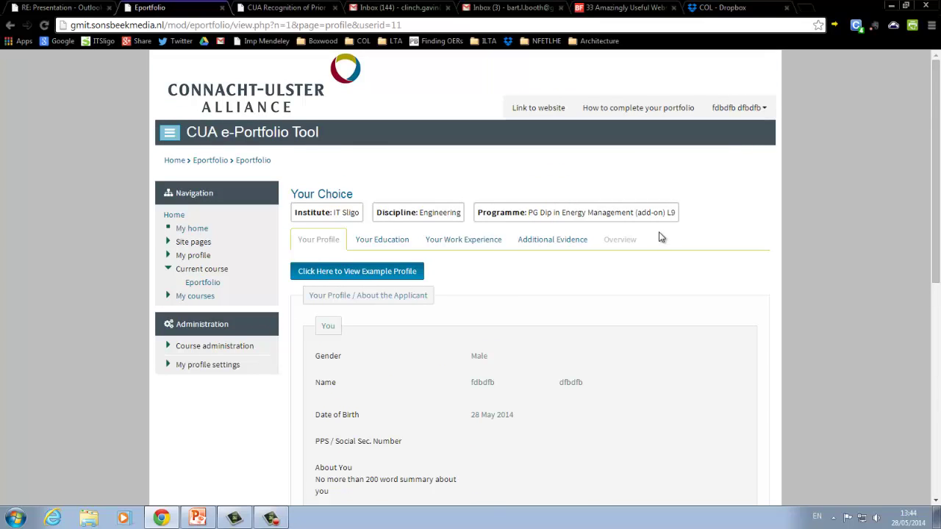